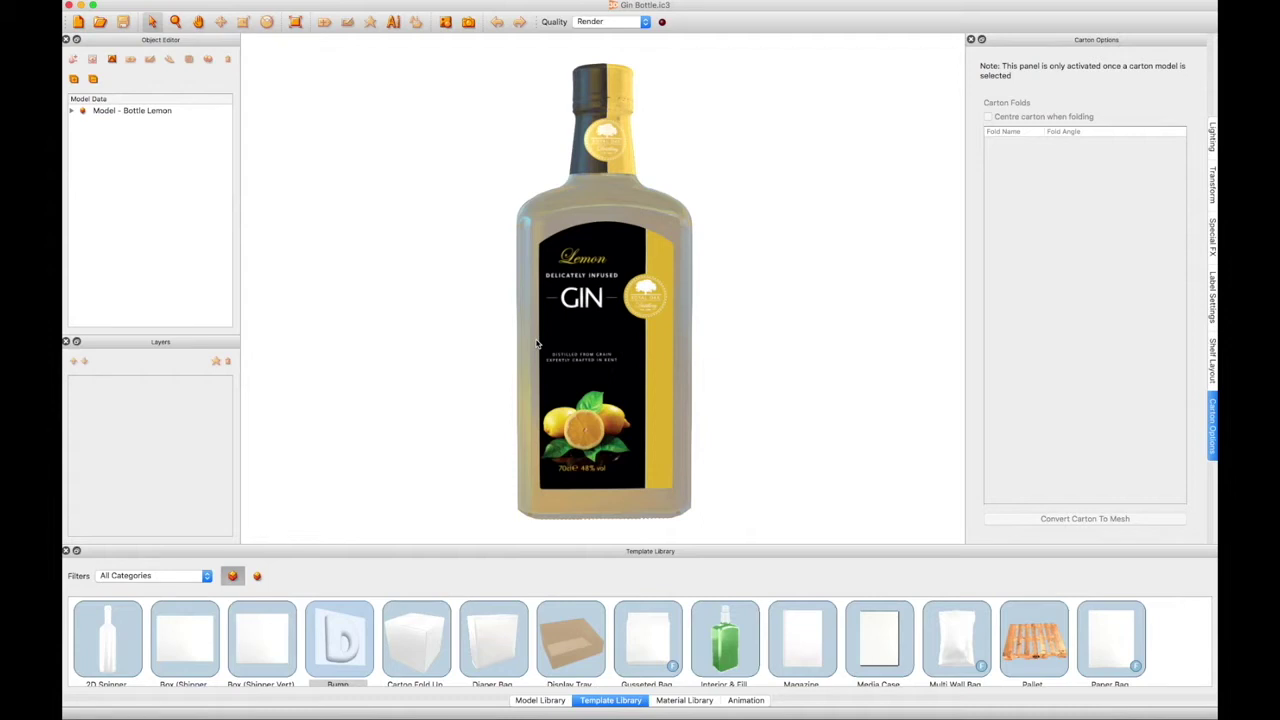
Add a tall new label to the bottle's side with a custom height.
{"action": "left_click", "coordinate": [536, 344]}
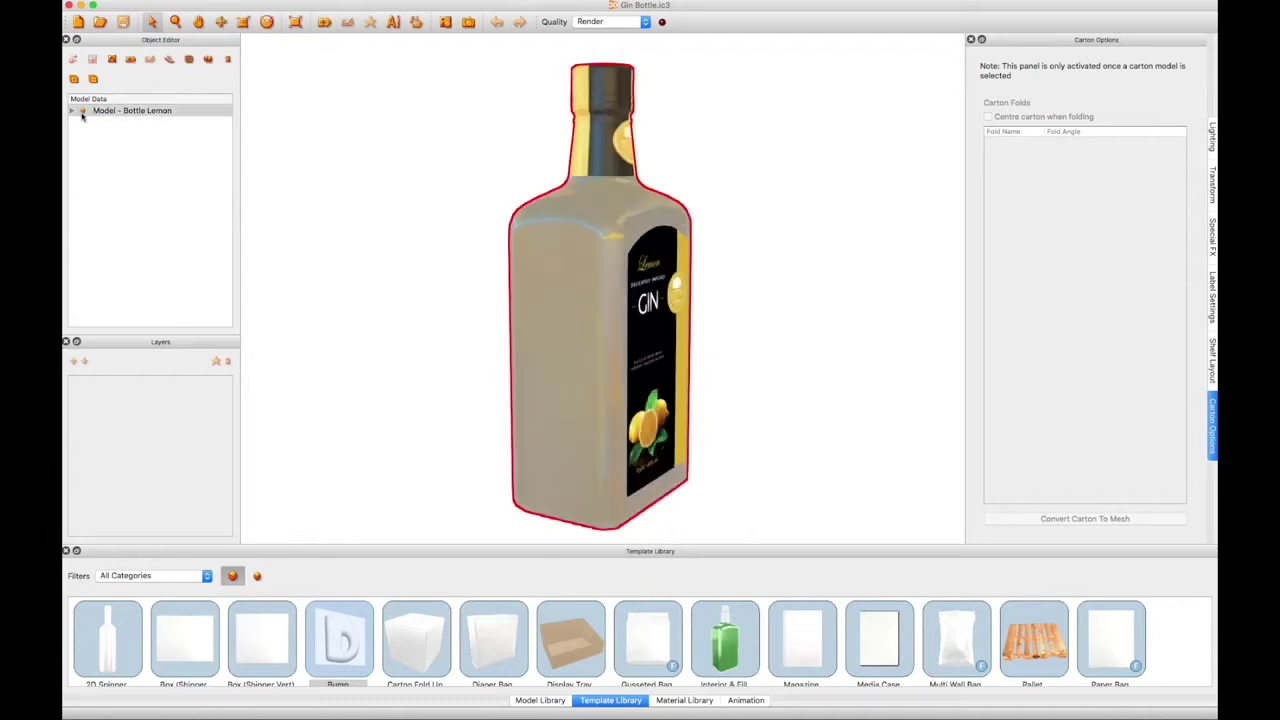
{"action": "left_click", "coordinate": [719, 252]}
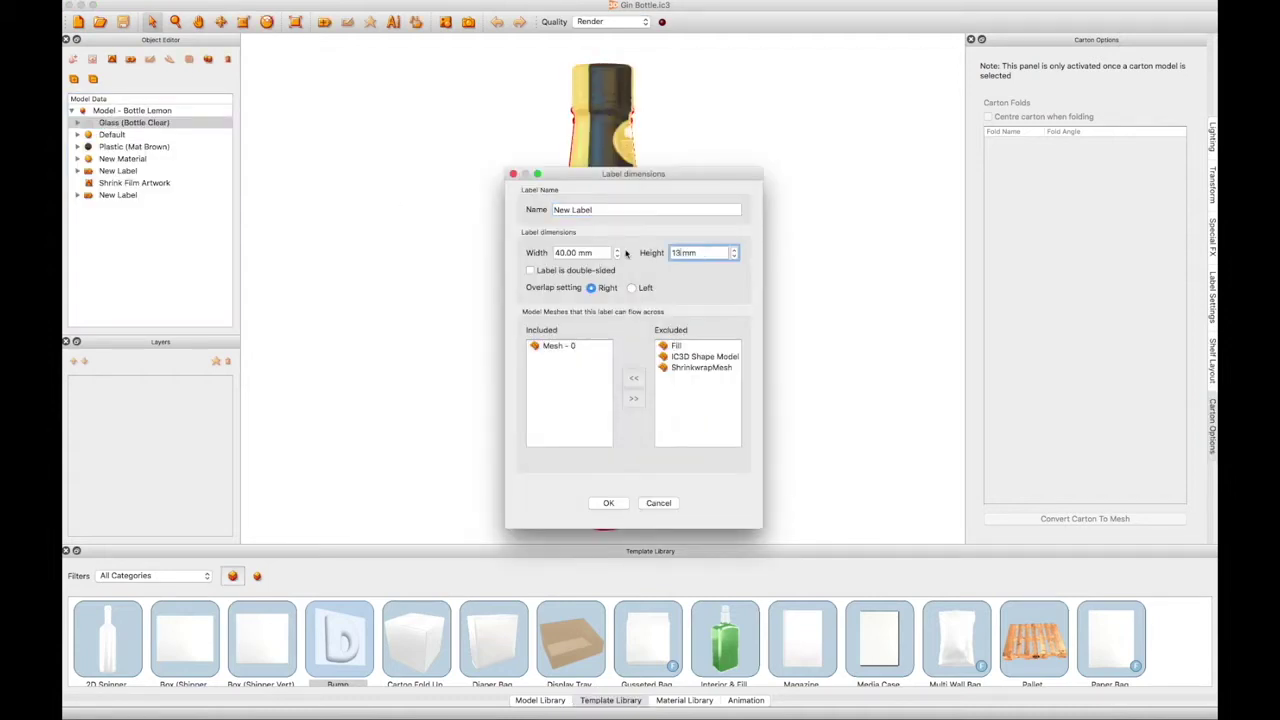
{"action": "left_click", "coordinate": [610, 503]}
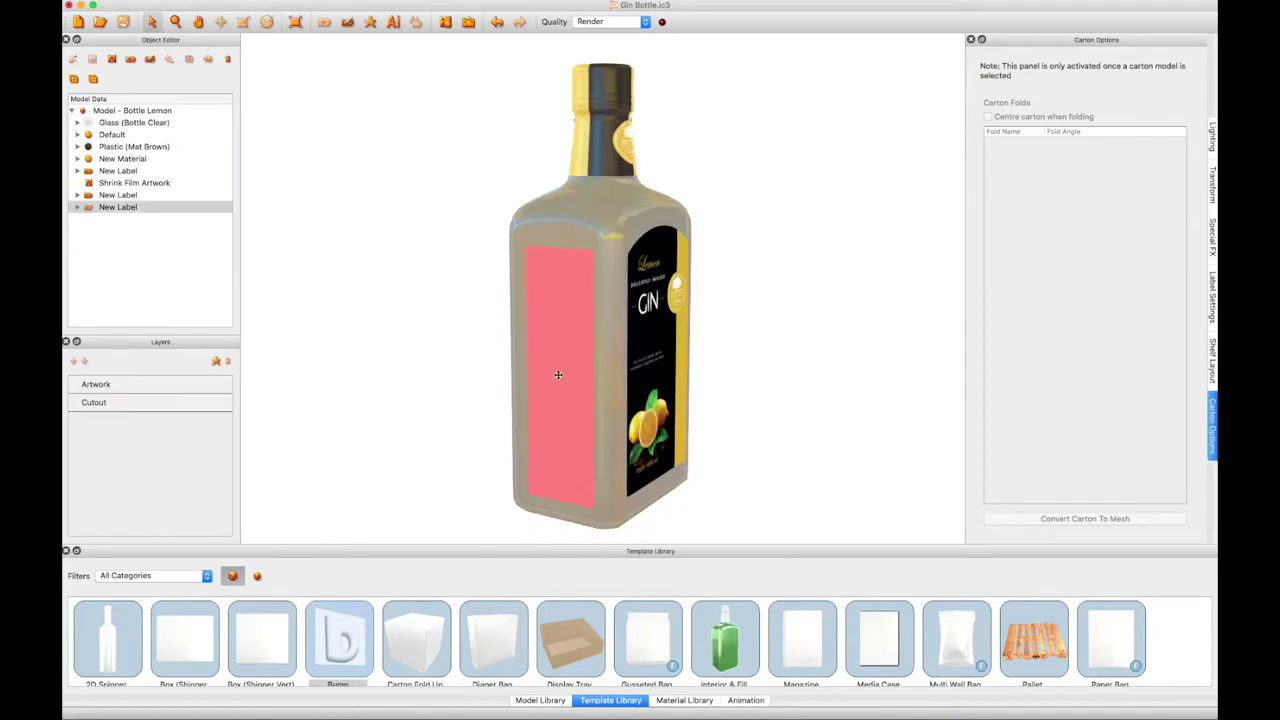
Add a small square label named 'Seal Label' above the back label.
{"action": "left_click_drag", "start_coordinate": [552, 375], "coordinate": [629, 236]}
{"action": "left_click", "coordinate": [629, 236]}
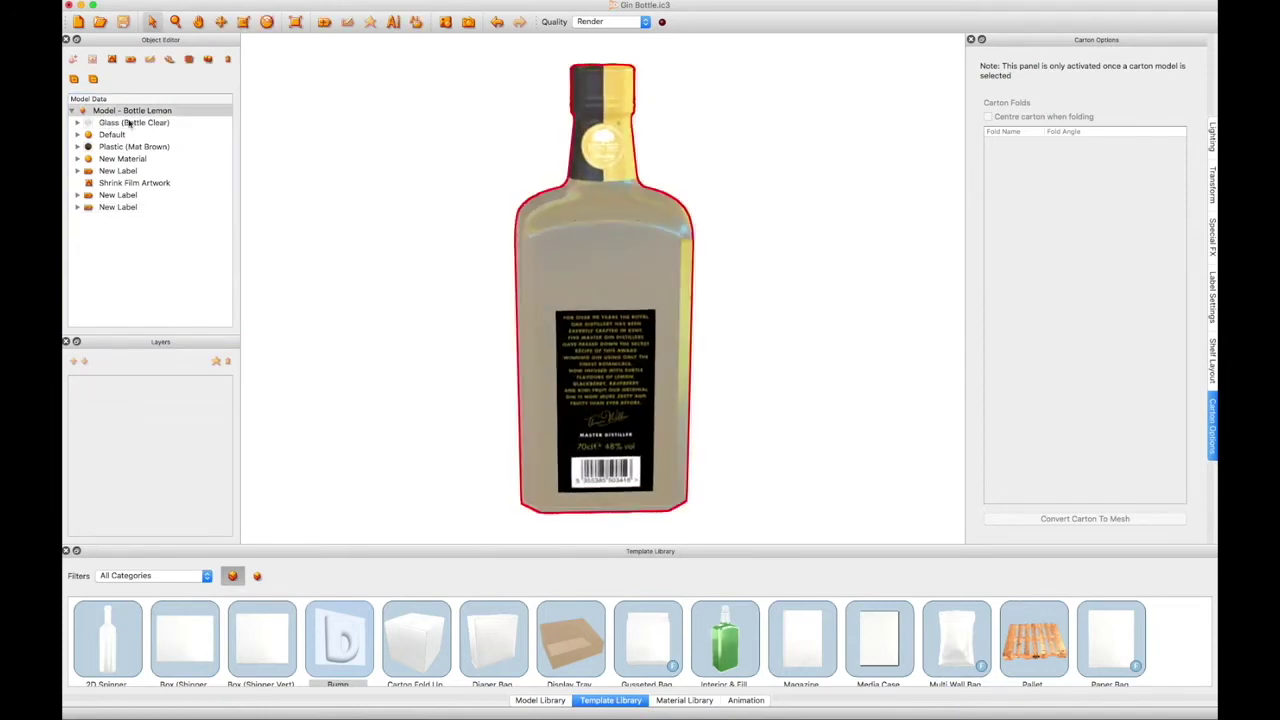
{"action": "double_click", "coordinate": [562, 209]}
{"action": "type", "text": "Seal Label"}
{"action": "left_click", "coordinate": [610, 503]}
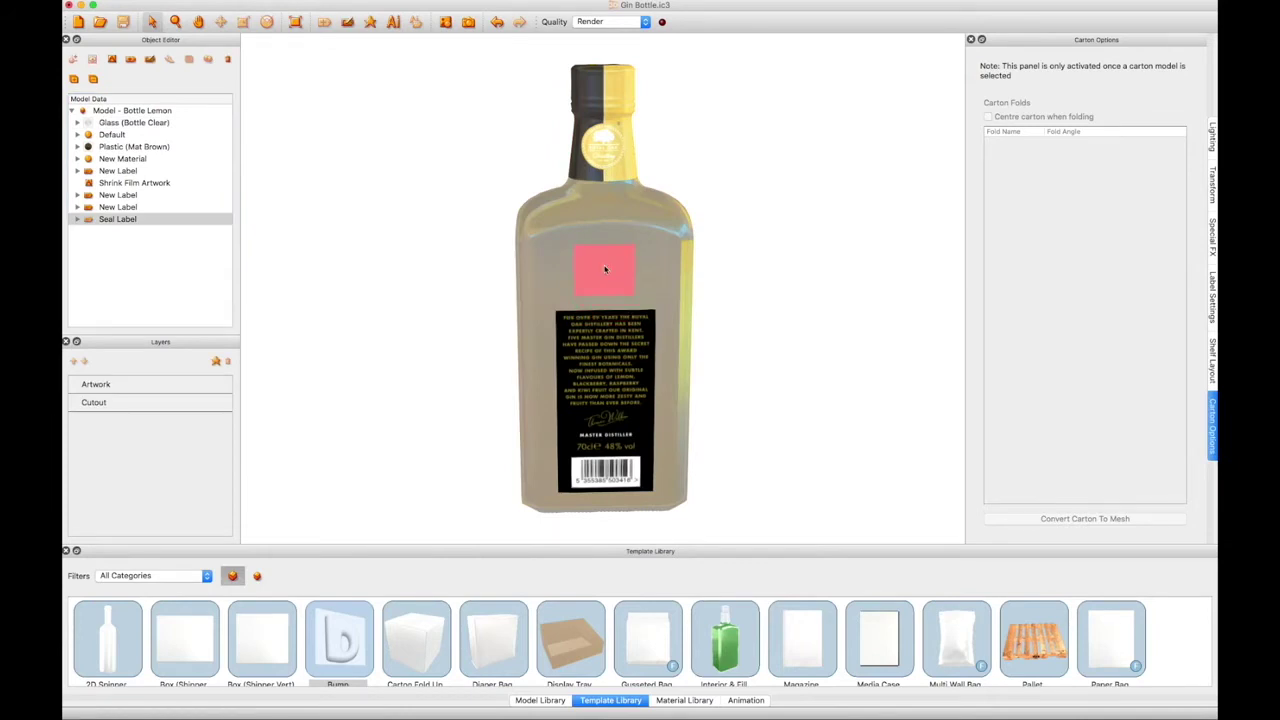
Place 'Gin Bottle embossed text.ai' (ROYAL OAK) onto the New Label artboard.
{"action": "left_click_drag", "start_coordinate": [604, 269], "coordinate": [851, 369]}
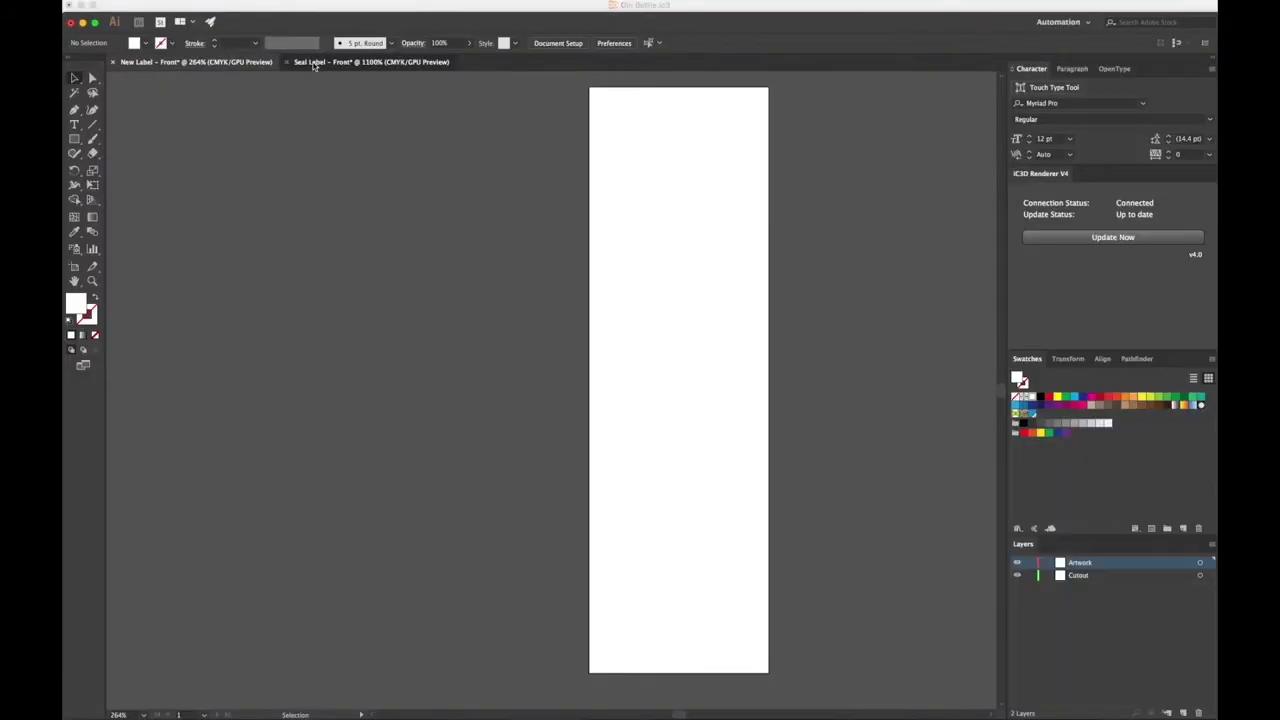
{"action": "left_click", "coordinate": [313, 65]}
{"action": "left_click", "coordinate": [224, 63]}
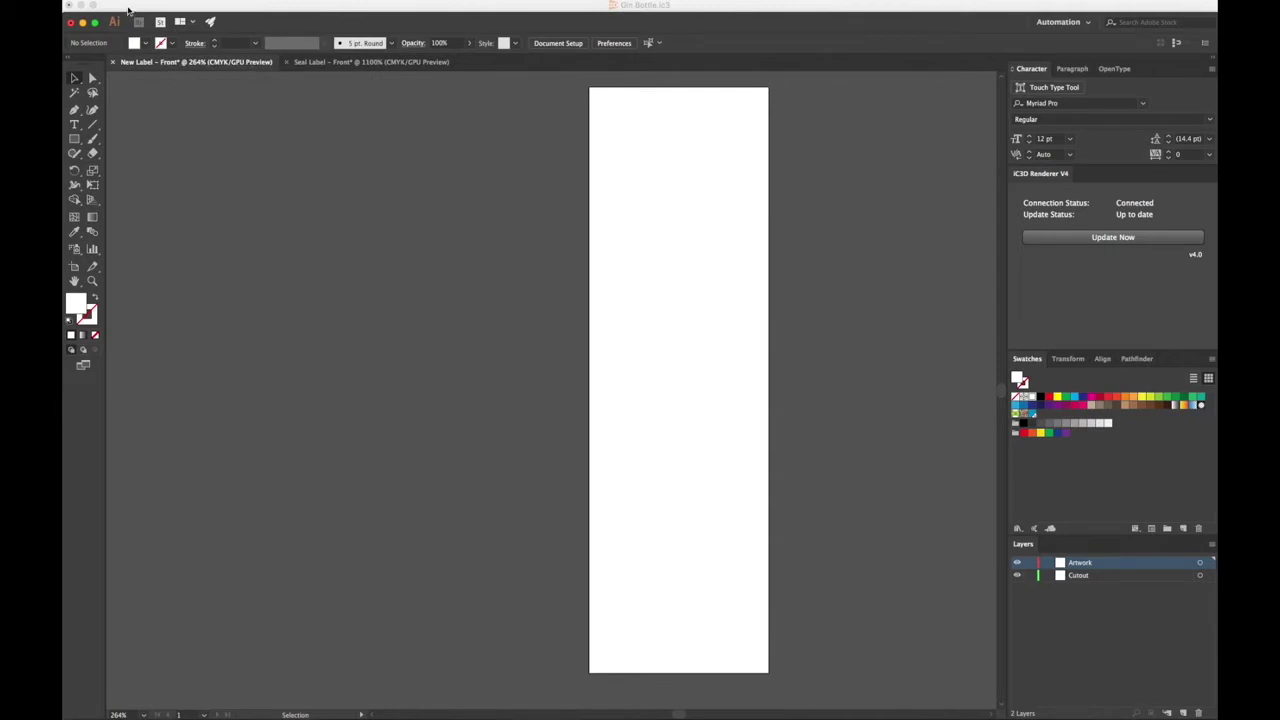
{"action": "left_click", "coordinate": [170, 4]}
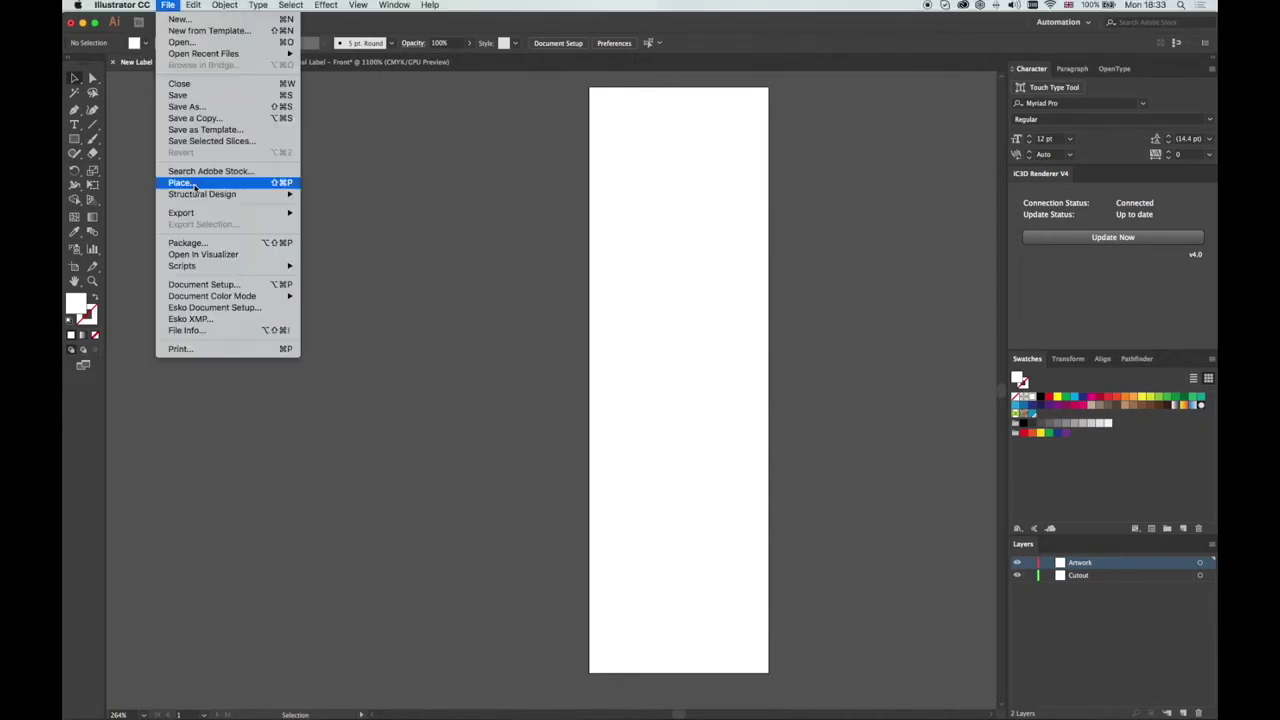
{"action": "left_click", "coordinate": [180, 183]}
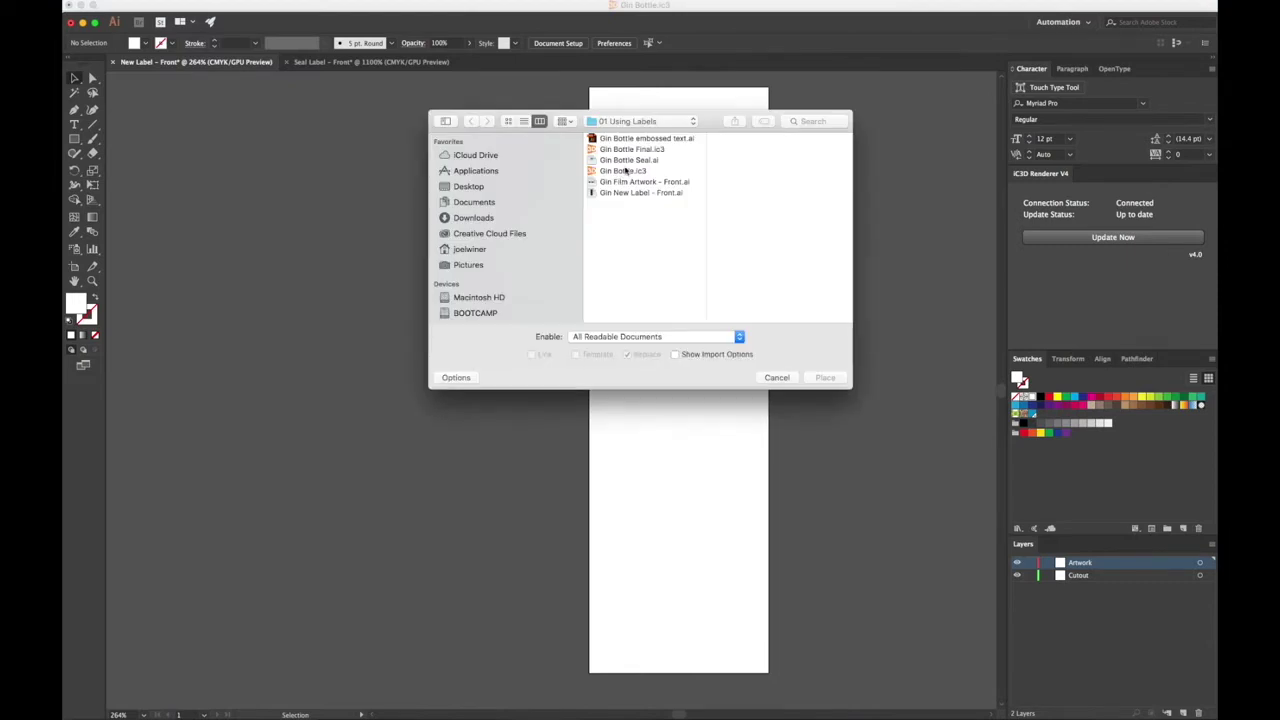
{"action": "left_click", "coordinate": [620, 138]}
{"action": "left_click", "coordinate": [825, 377]}
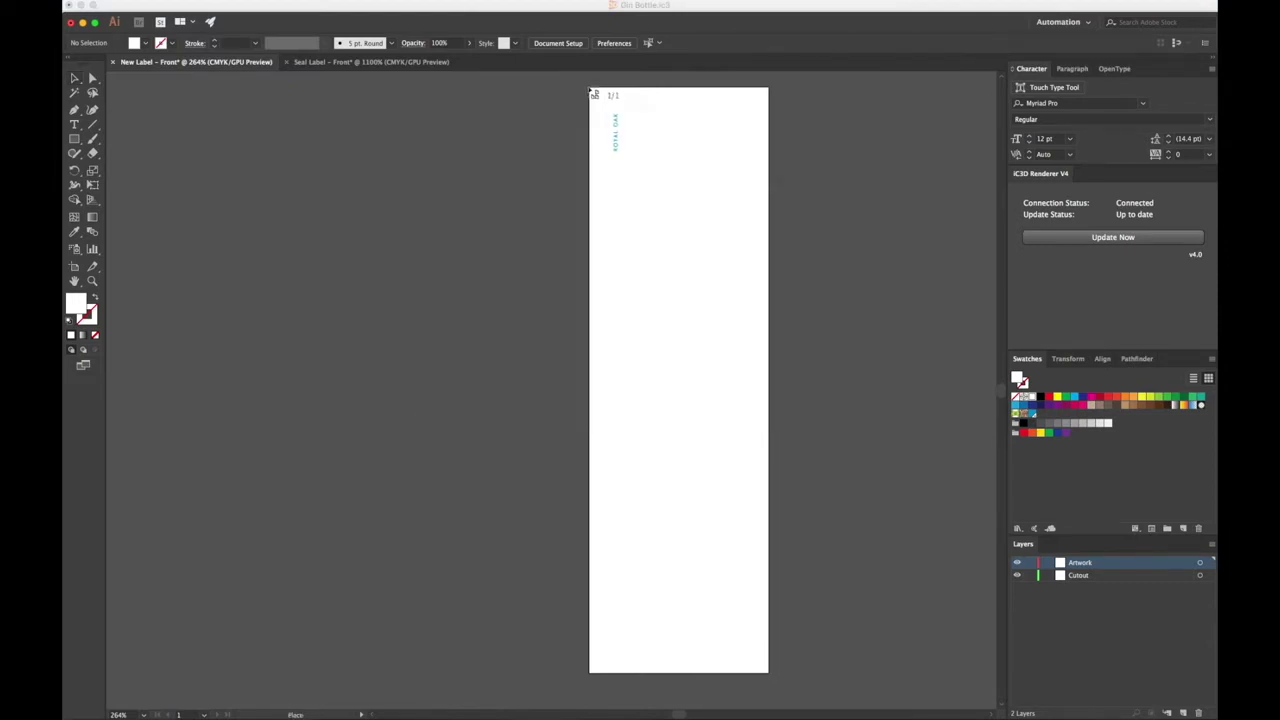
{"action": "left_click", "coordinate": [592, 93]}
Place the Royal Oak Distillery seal logo to fill the Seal Label artboard.
{"action": "left_click", "coordinate": [370, 62]}
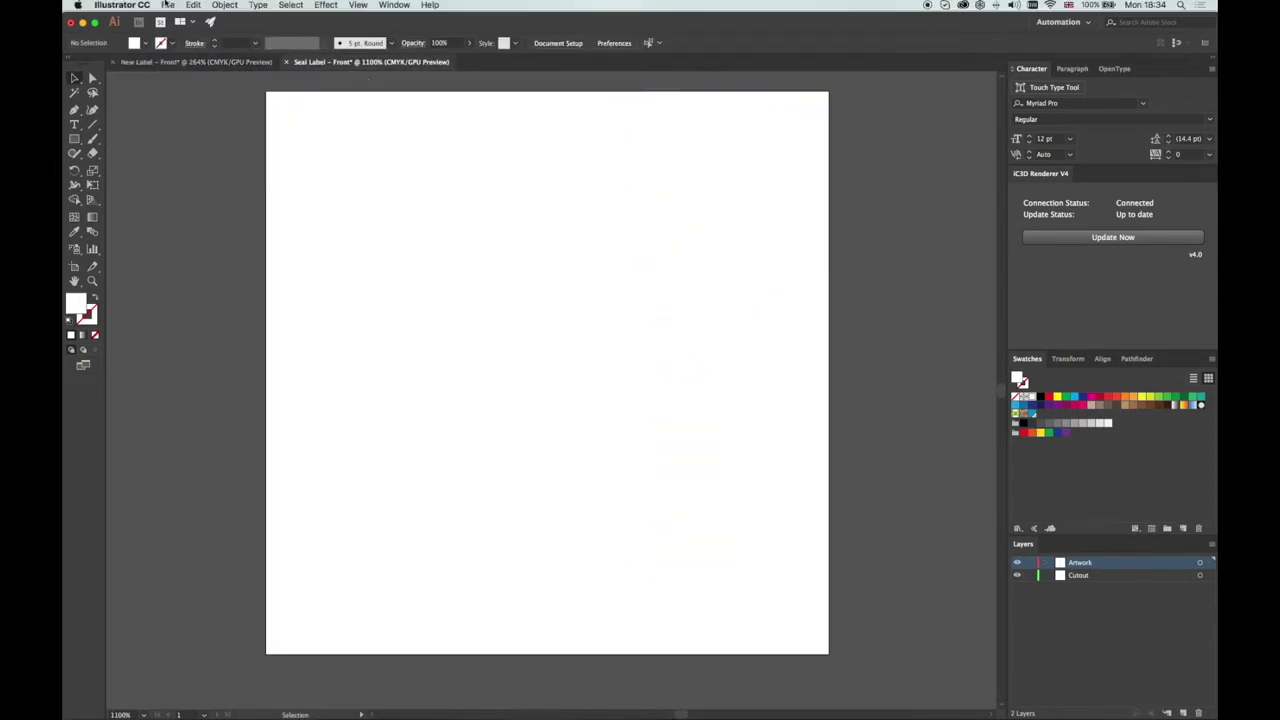
{"action": "left_click", "coordinate": [167, 5]}
{"action": "left_click", "coordinate": [200, 170]}
{"action": "double_click", "coordinate": [630, 163]}
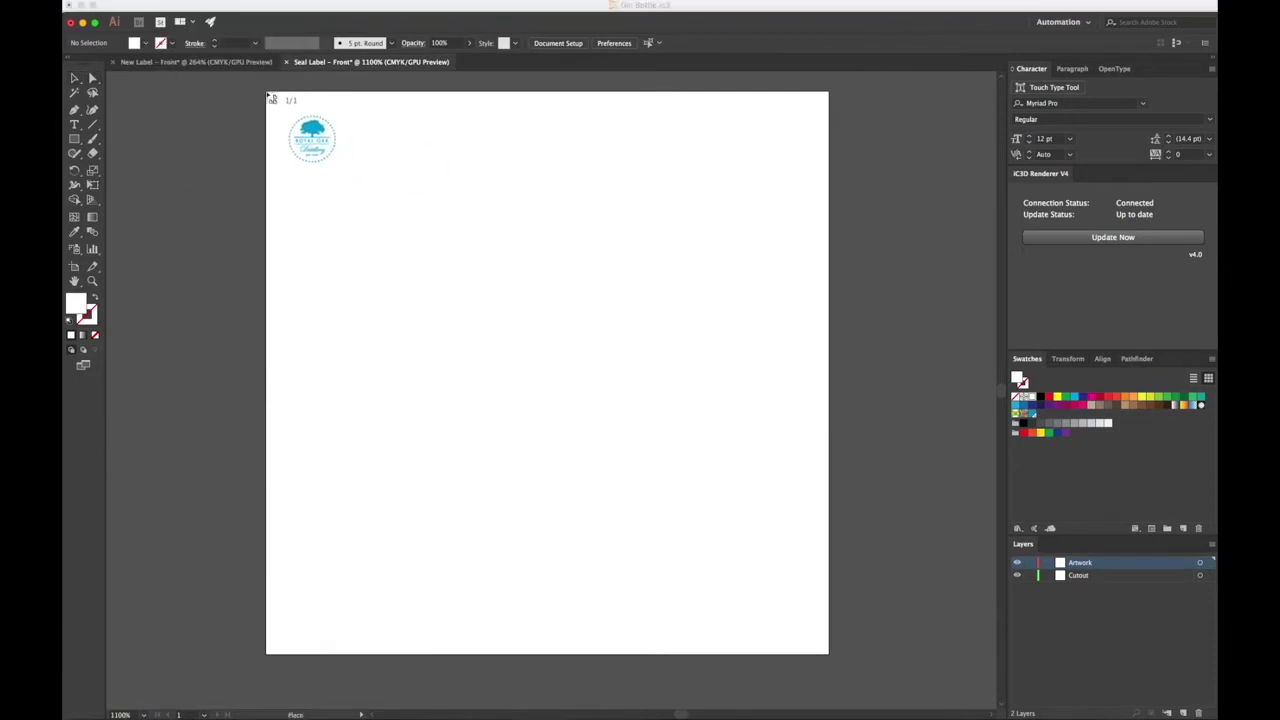
{"action": "left_click", "coordinate": [270, 98]}
{"action": "left_click", "coordinate": [205, 452]}
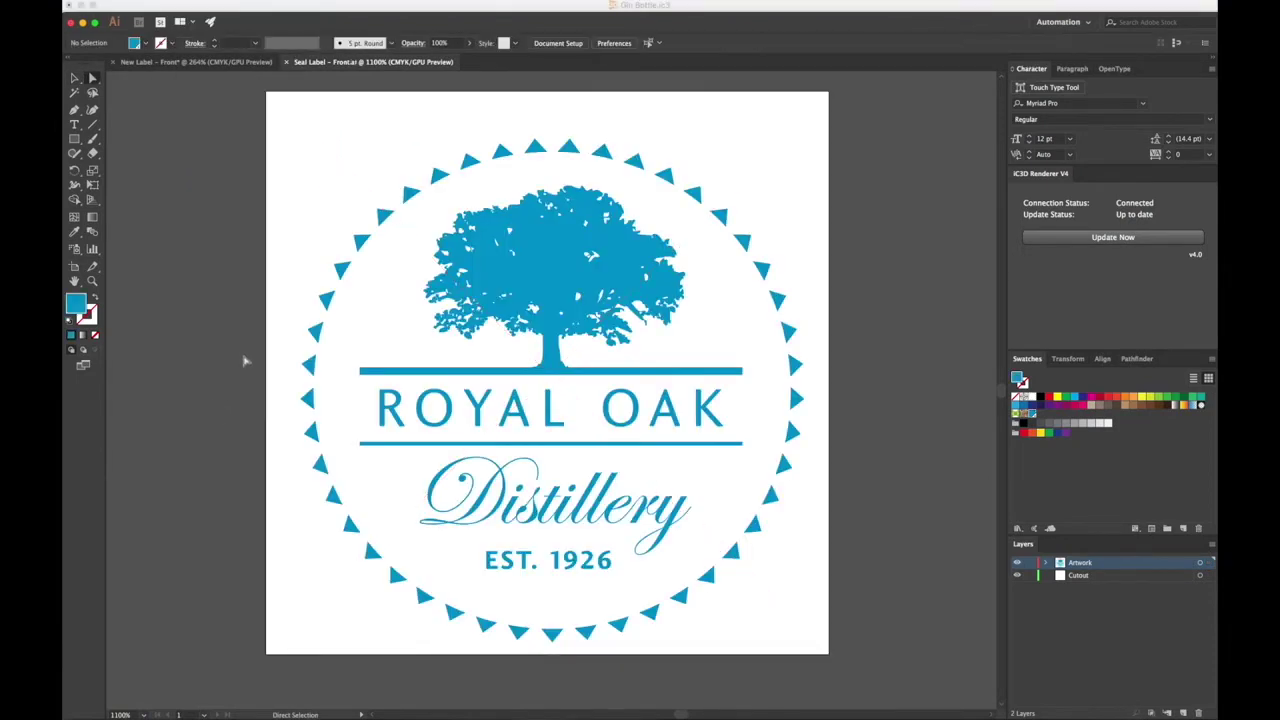
Check that the seal's blue is the PANTONE 801 C spot swatch, leaving it unchanged.
{"action": "left_click", "coordinate": [316, 331]}
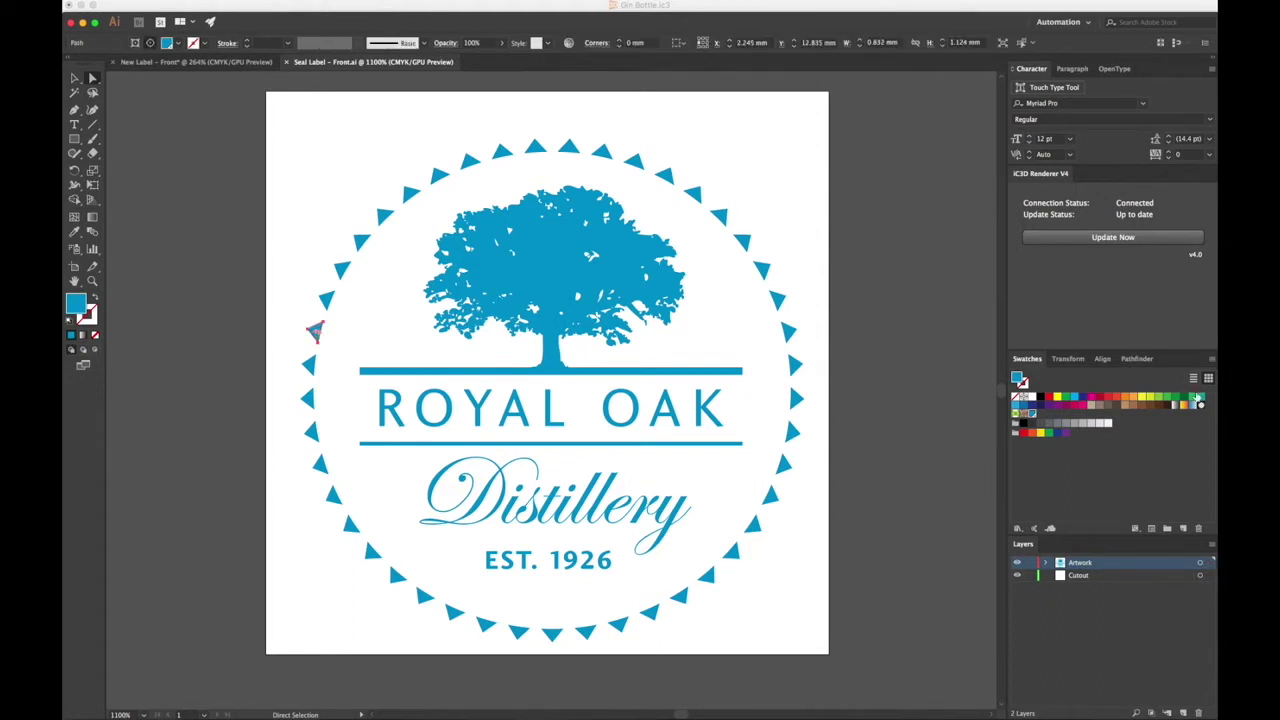
{"action": "double_click", "coordinate": [1031, 414]}
{"action": "mouse_move", "coordinate": [598, 292]}
{"action": "left_mouse_down"}
{"action": "mouse_move", "coordinate": [894, 292]}
{"action": "mouse_move", "coordinate": [936, 250]}
{"action": "left_mouse_up"}
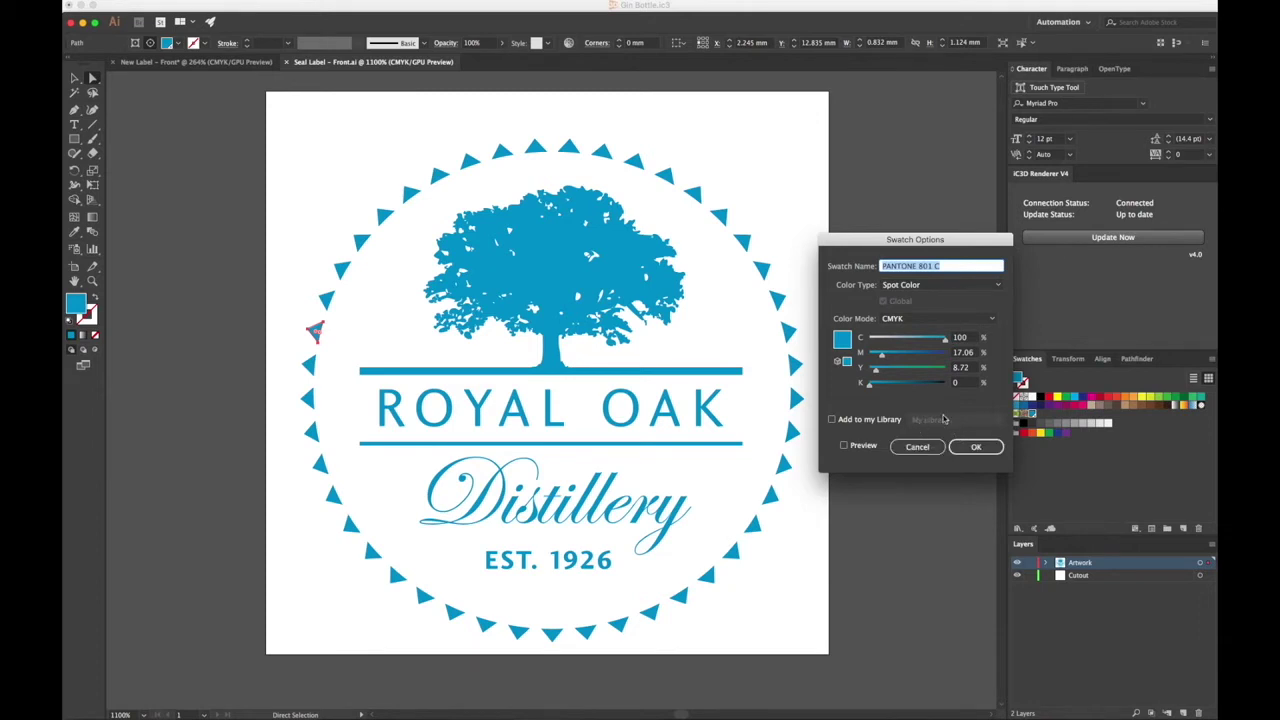
{"action": "left_click", "coordinate": [914, 448]}
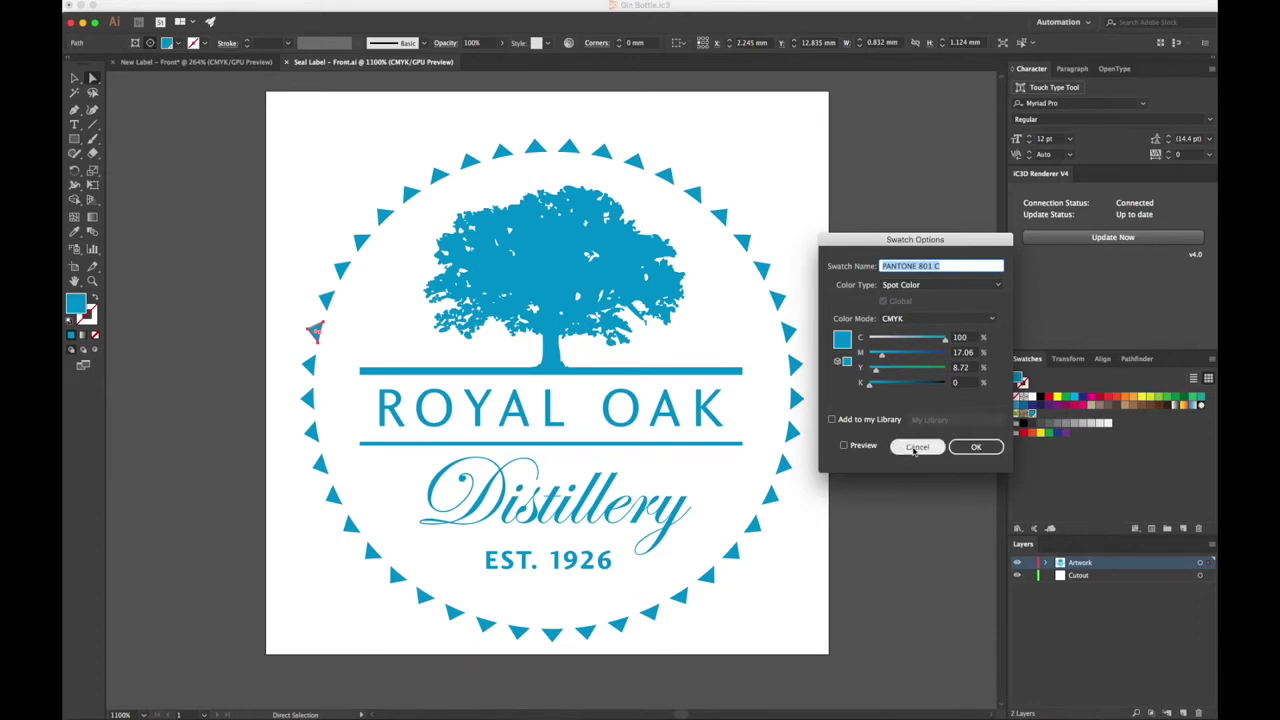
{"action": "left_click", "coordinate": [914, 448]}
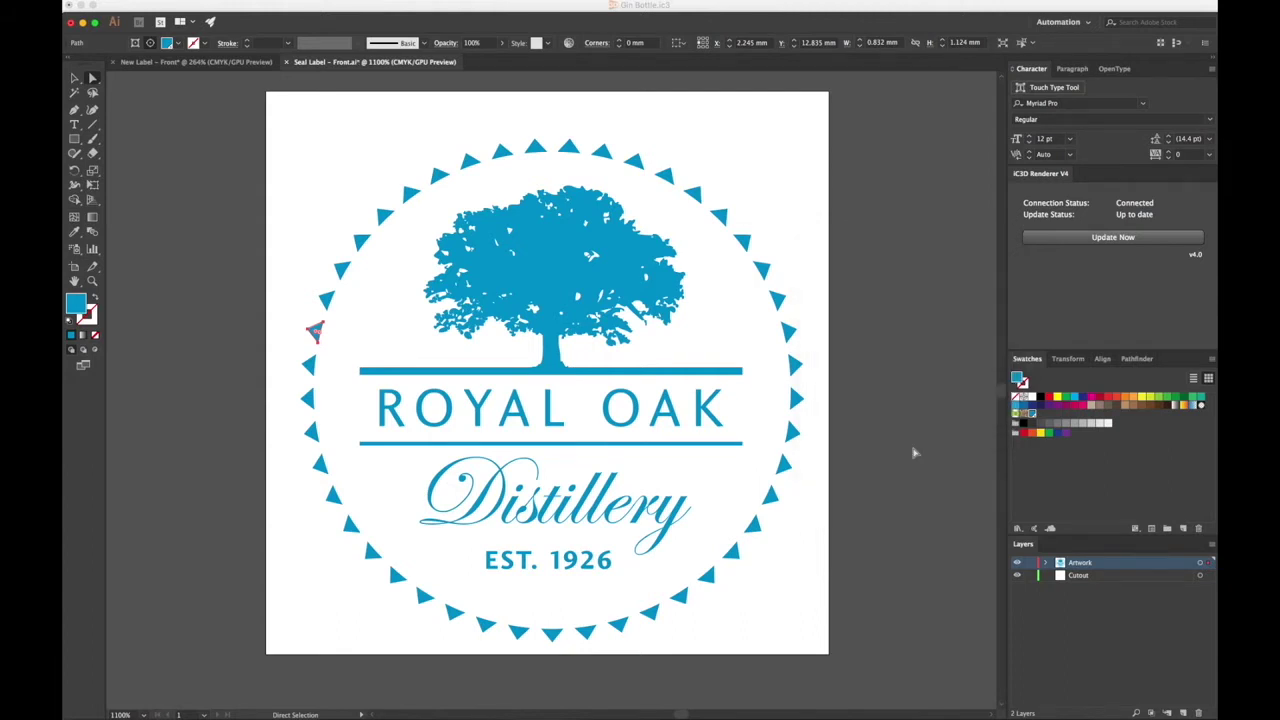
Paste a small blue square over OAK's O and send it to the back.
{"action": "scroll", "coordinate": [914, 453], "scroll_direction": "right", "scroll_amount": 3}
{"action": "key", "text": "ctrl+v"}
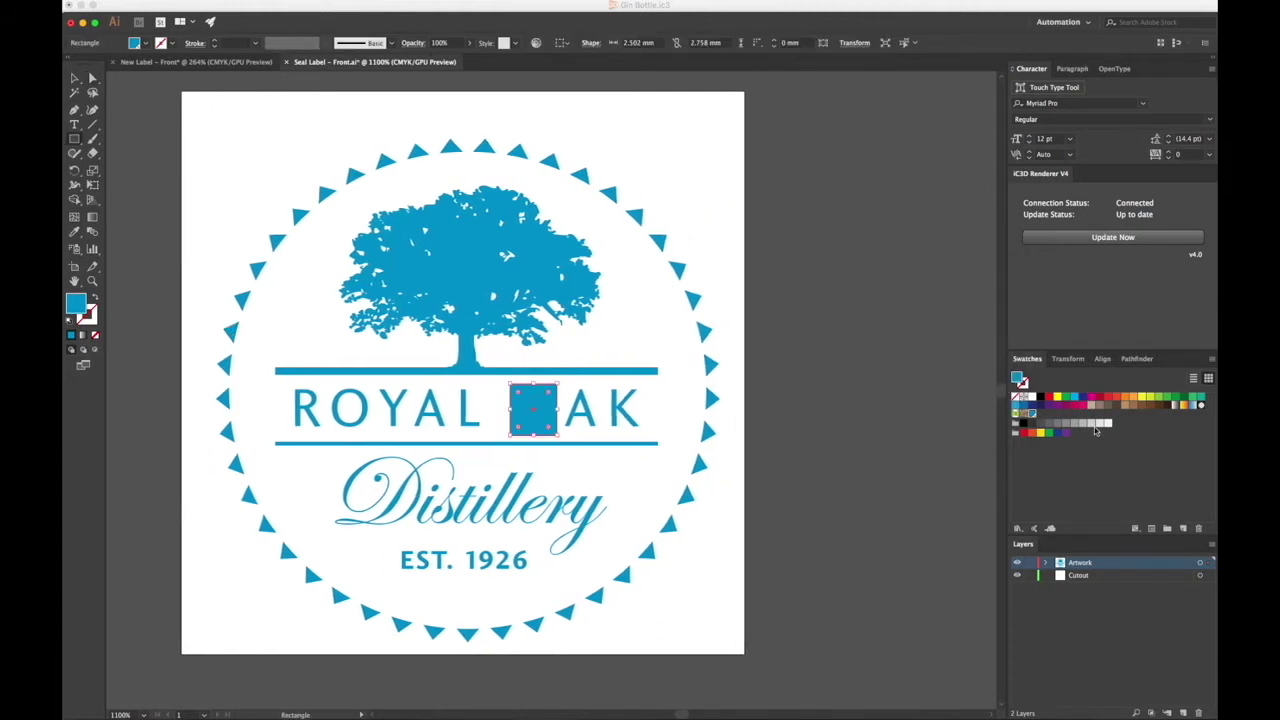
{"action": "left_click", "coordinate": [220, 6]}
{"action": "left_click", "coordinate": [386, 71]}
{"action": "left_click", "coordinate": [546, 388]}
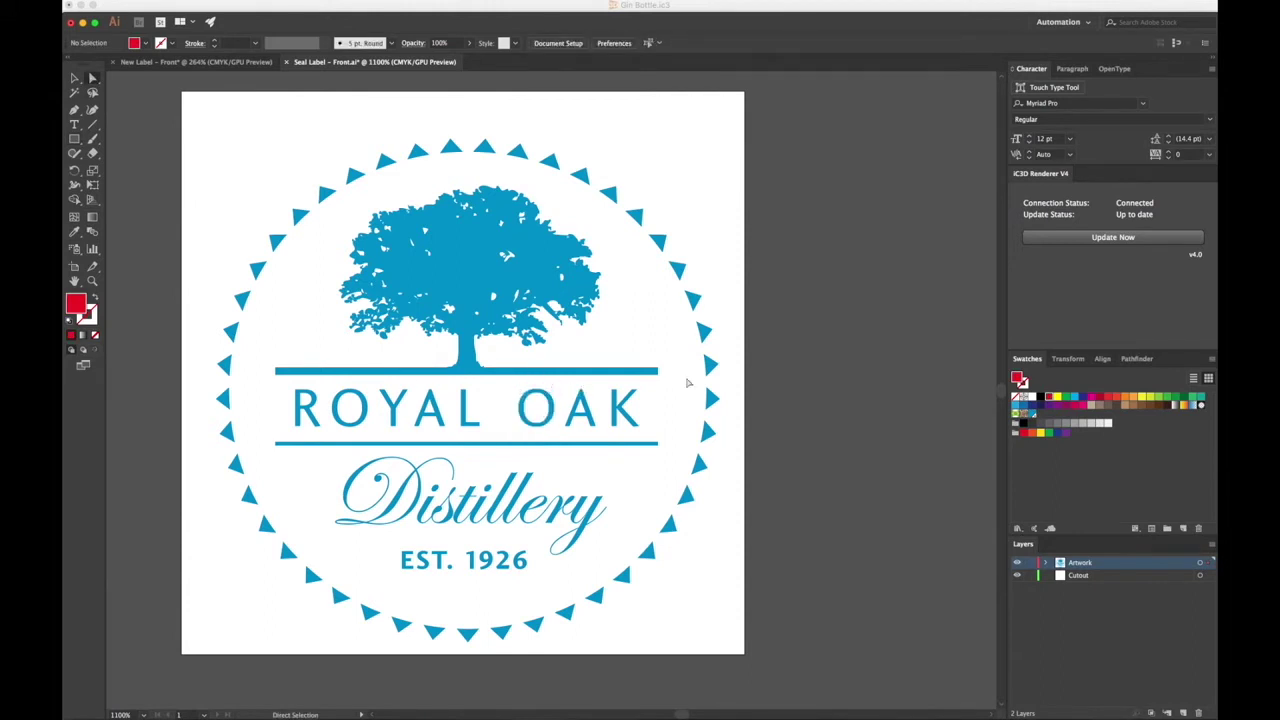
Add an 'emboss' spot-effect layer to the updated label artwork.
{"action": "left_click", "coordinate": [1113, 237]}
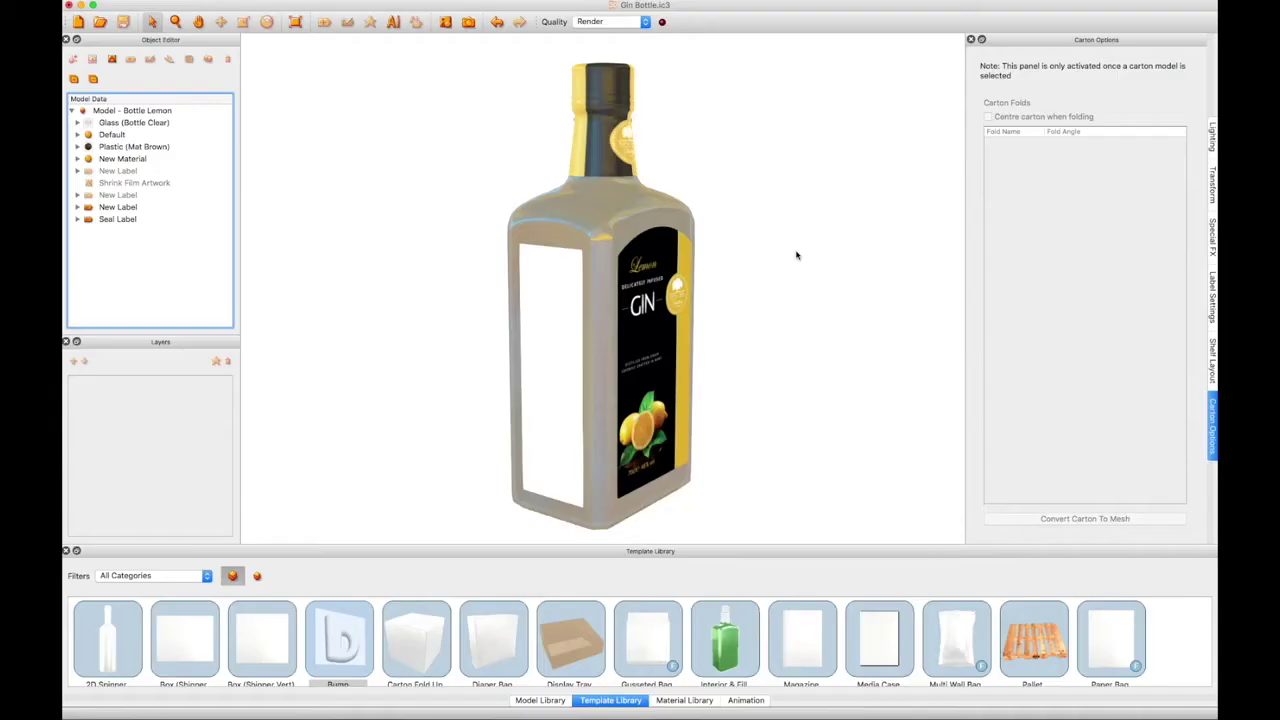
{"action": "type", "text": "emboss"}
{"action": "left_click", "coordinate": [606, 443]}
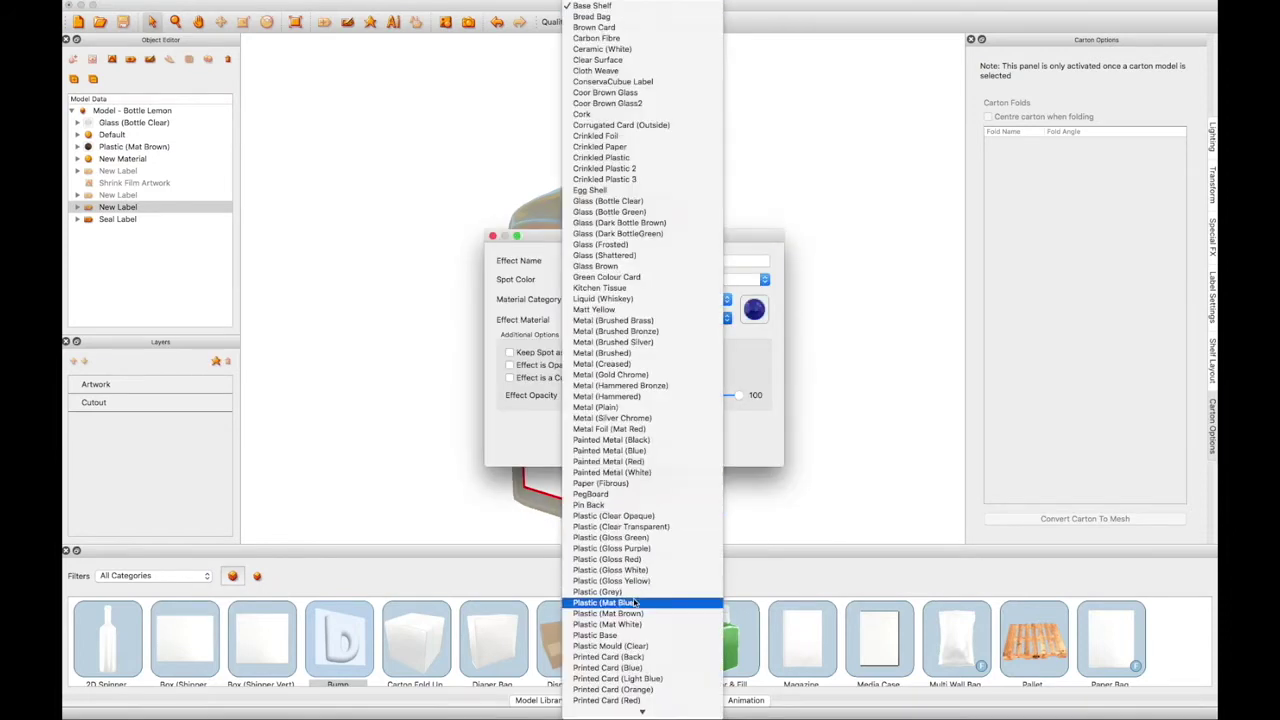
Create a 'deboss' spot-effect layer with a material on the back label and save it.
{"action": "left_click_drag", "start_coordinate": [429, 228], "coordinate": [600, 233]}
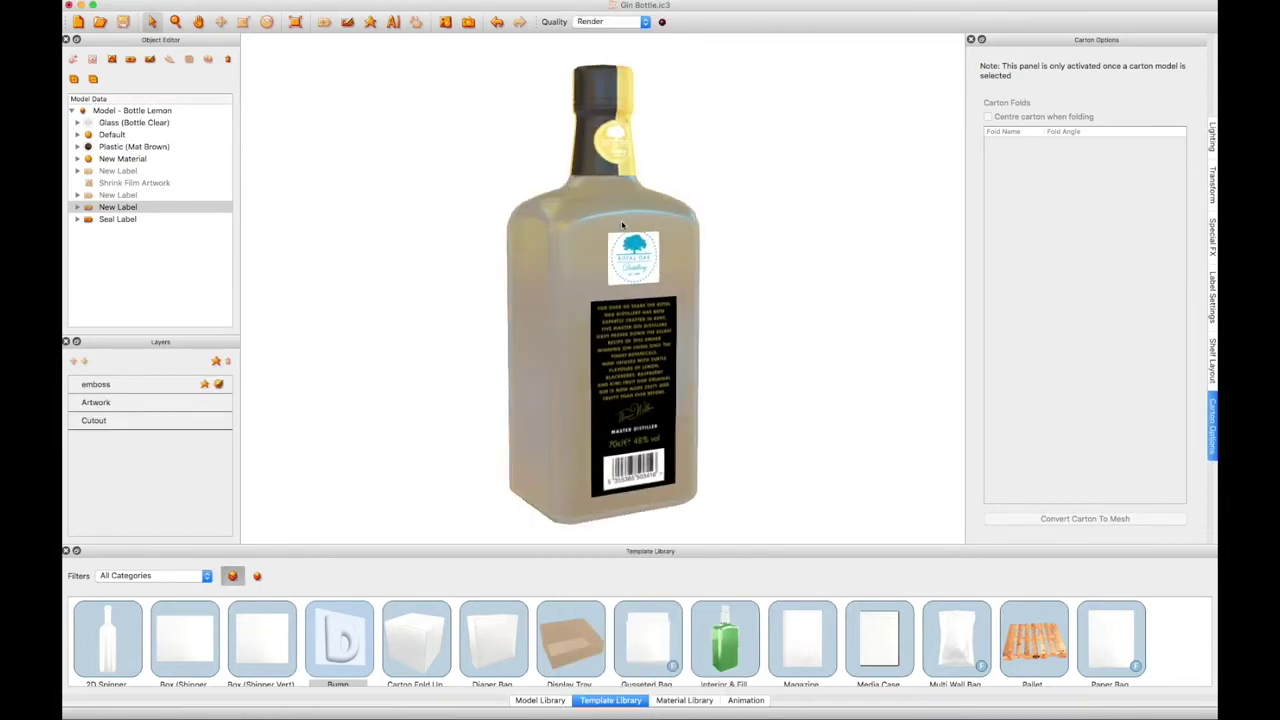
{"action": "type", "text": "debos"}
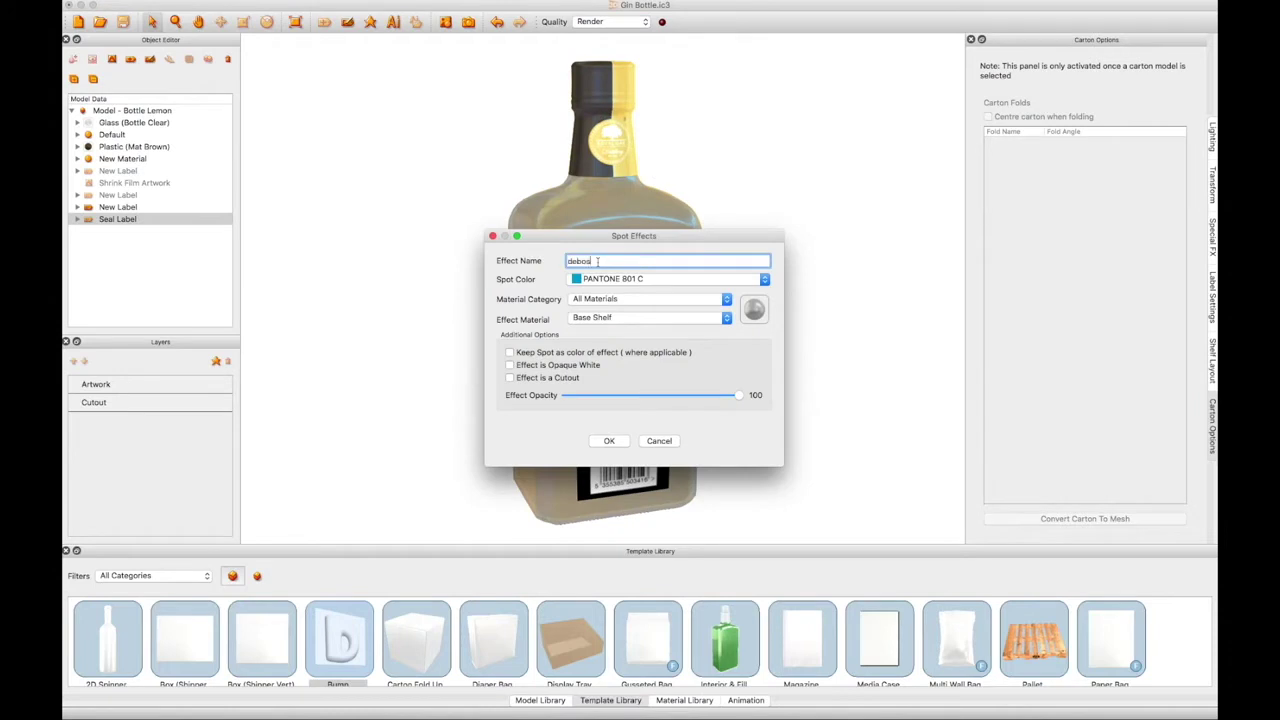
{"action": "type", "text": "s"}
{"action": "left_click", "coordinate": [600, 318]}
{"action": "left_click", "coordinate": [640, 585]}
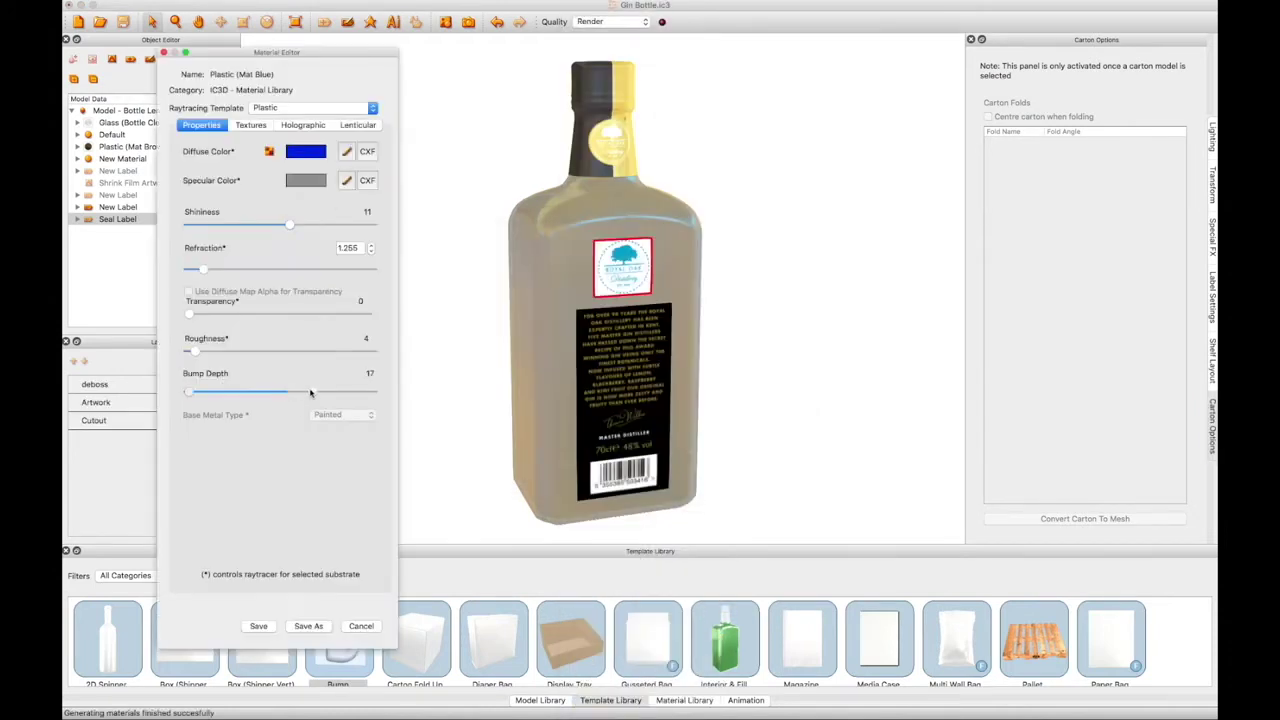
{"action": "left_click", "coordinate": [258, 626]}
Save the emboss layer's material settings and rotate the bottle to bring the GIN label forward.
{"action": "left_click", "coordinate": [219, 385]}
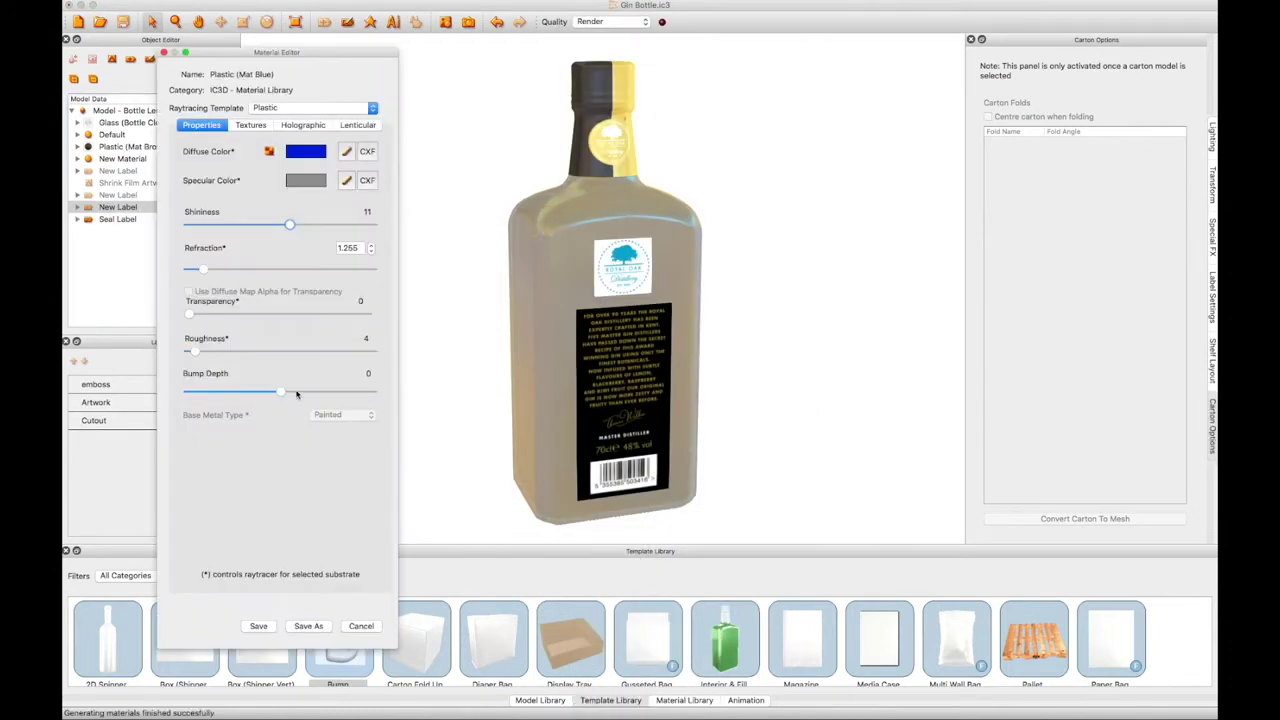
{"action": "left_click", "coordinate": [257, 625]}
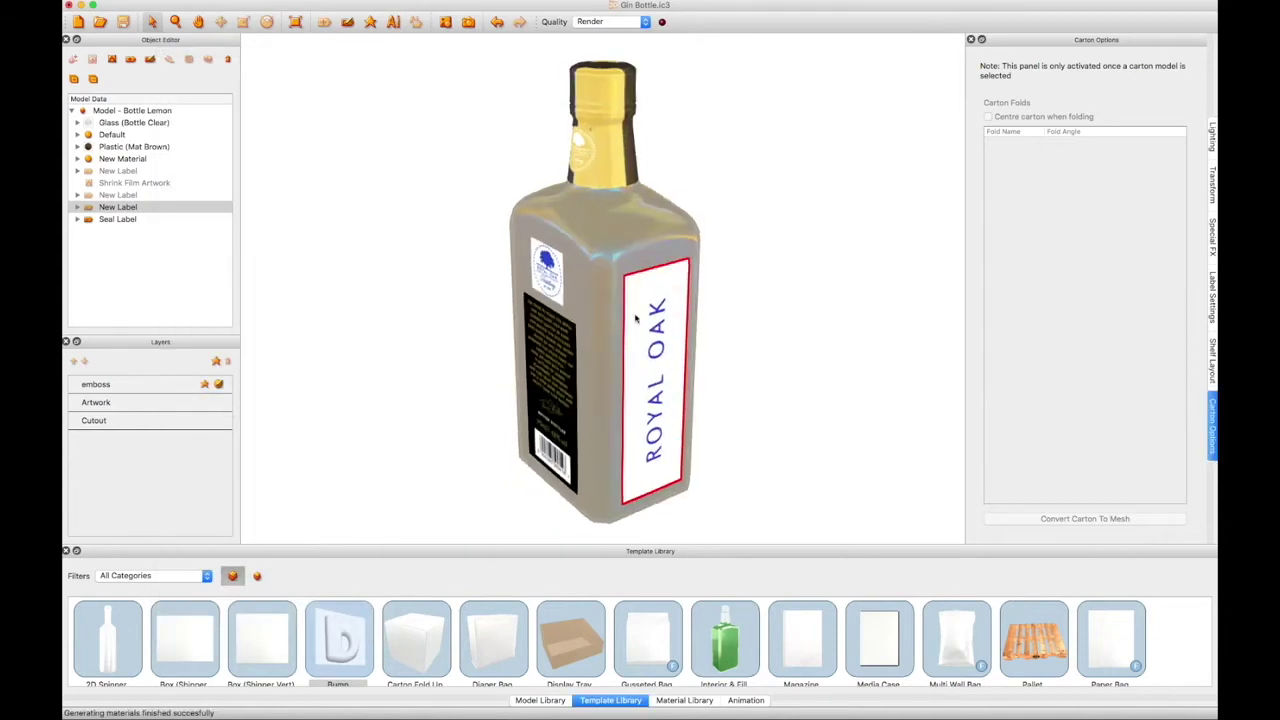
{"action": "left_click_drag", "start_coordinate": [635, 318], "coordinate": [443, 337]}
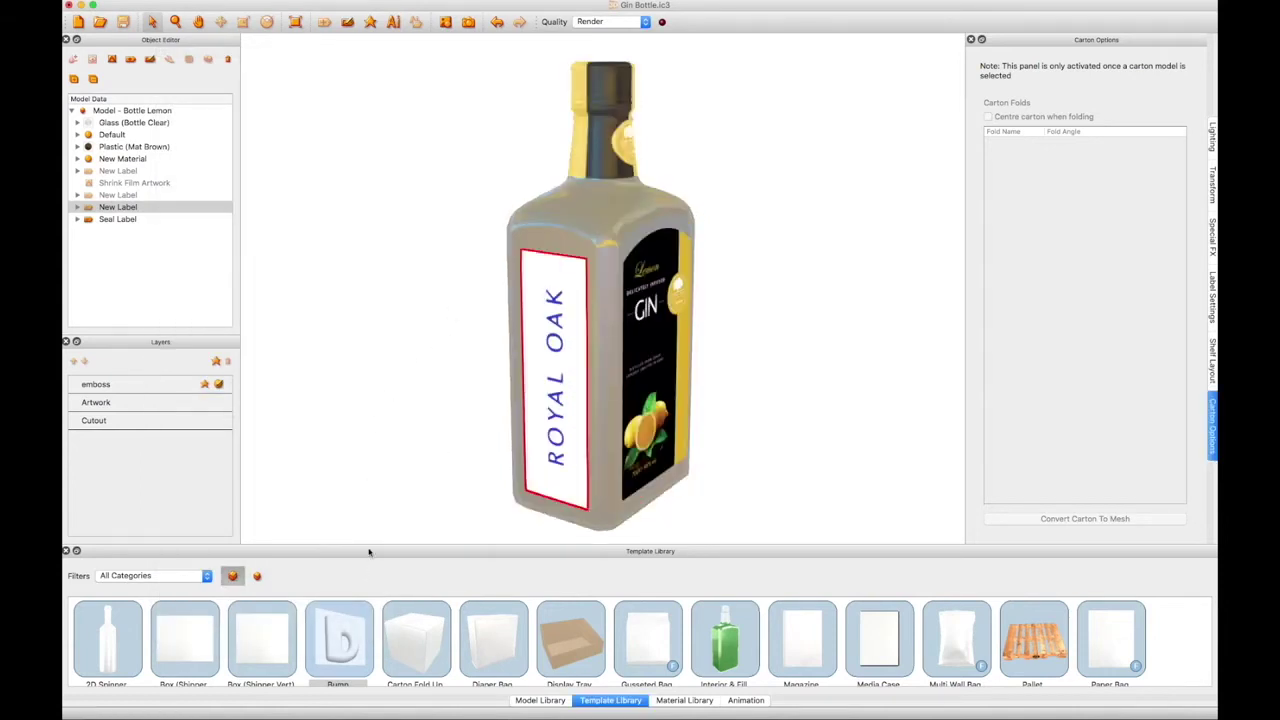
{"action": "left_click", "coordinate": [341, 658]}
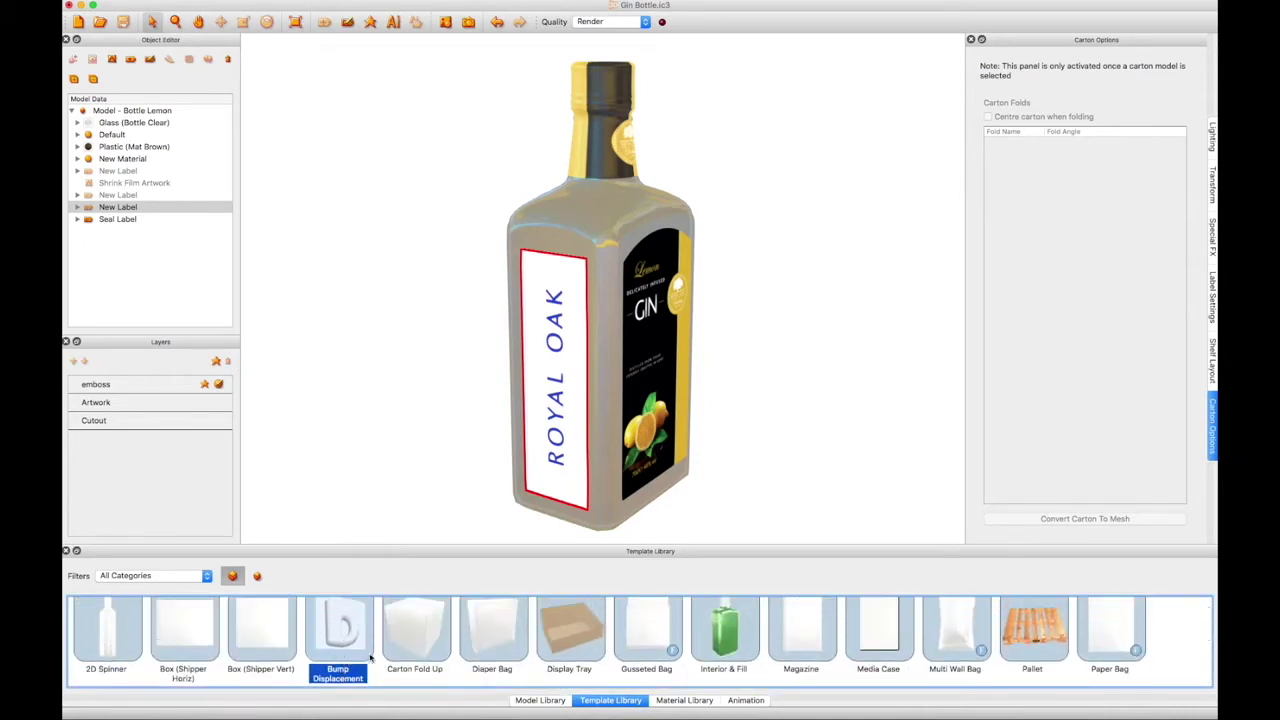
Open the Bump Displacement template and tilt its preview bottle to a three-quarter view.
{"action": "double_click", "coordinate": [334, 648]}
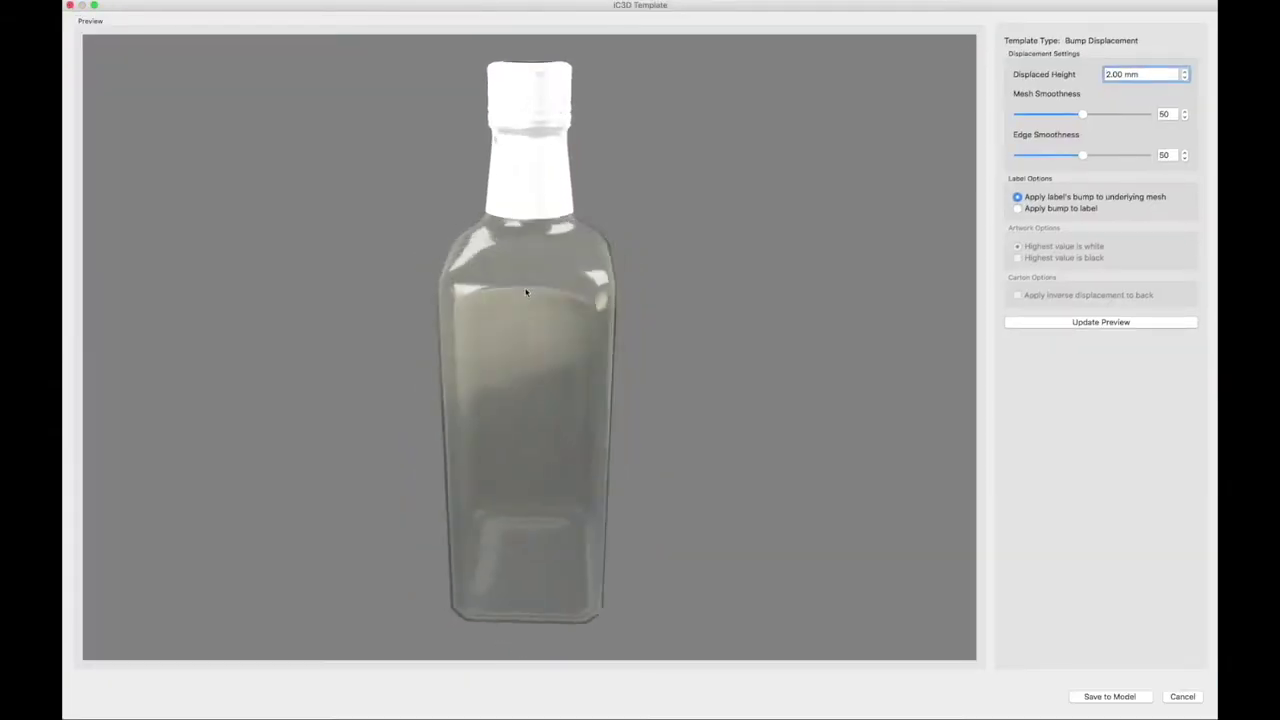
{"action": "mouse_move", "coordinate": [526, 292]}
{"action": "left_mouse_down"}
{"action": "mouse_move", "coordinate": [586, 286]}
{"action": "mouse_move", "coordinate": [655, 307]}
{"action": "mouse_move", "coordinate": [663, 280]}
{"action": "mouse_move", "coordinate": [470, 263]}
{"action": "mouse_move", "coordinate": [437, 277]}
{"action": "mouse_move", "coordinate": [894, 246]}
{"action": "left_mouse_up"}
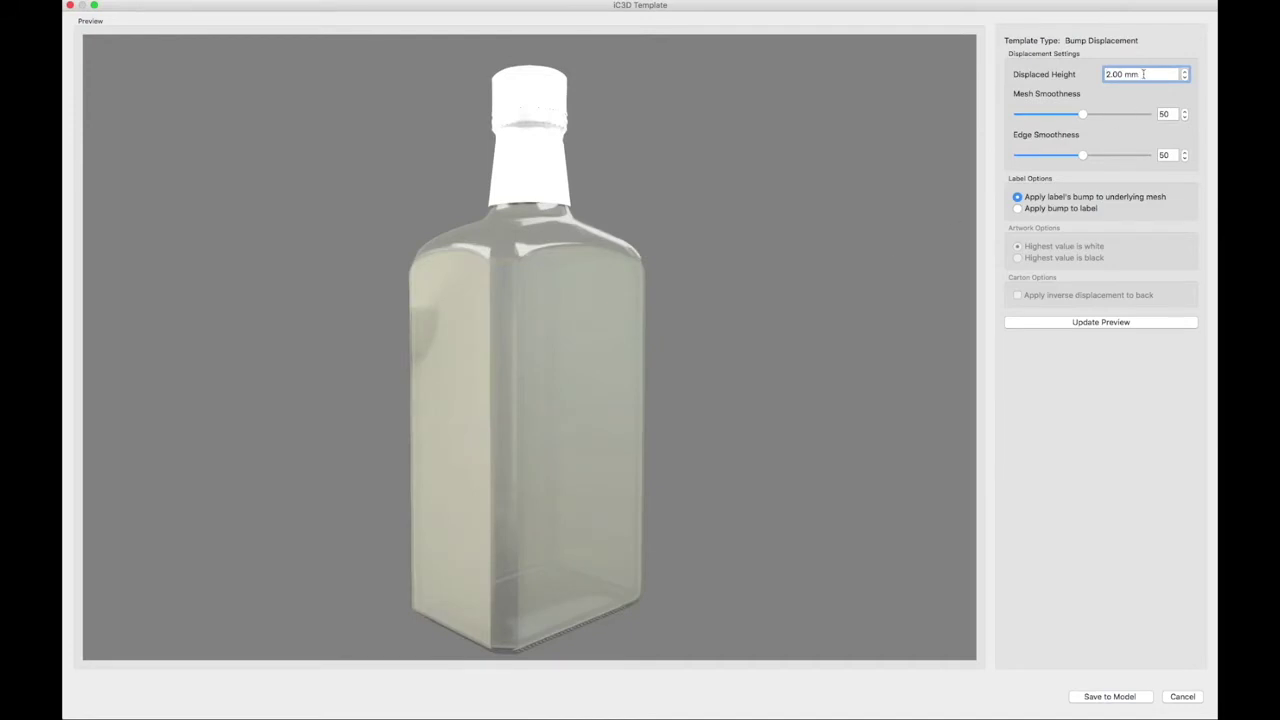
{"action": "left_click_drag", "start_coordinate": [1138, 74], "coordinate": [1096, 72]}
Preview ROYAL OAK raised, compare a -2 mm debossed version, then settle on 2.00 mm.
{"action": "key", "text": "shift+Left"}
{"action": "key", "text": "shift+Left"}
{"action": "key", "text": "shift+Left"}
{"action": "left_click", "coordinate": [1086, 322]}
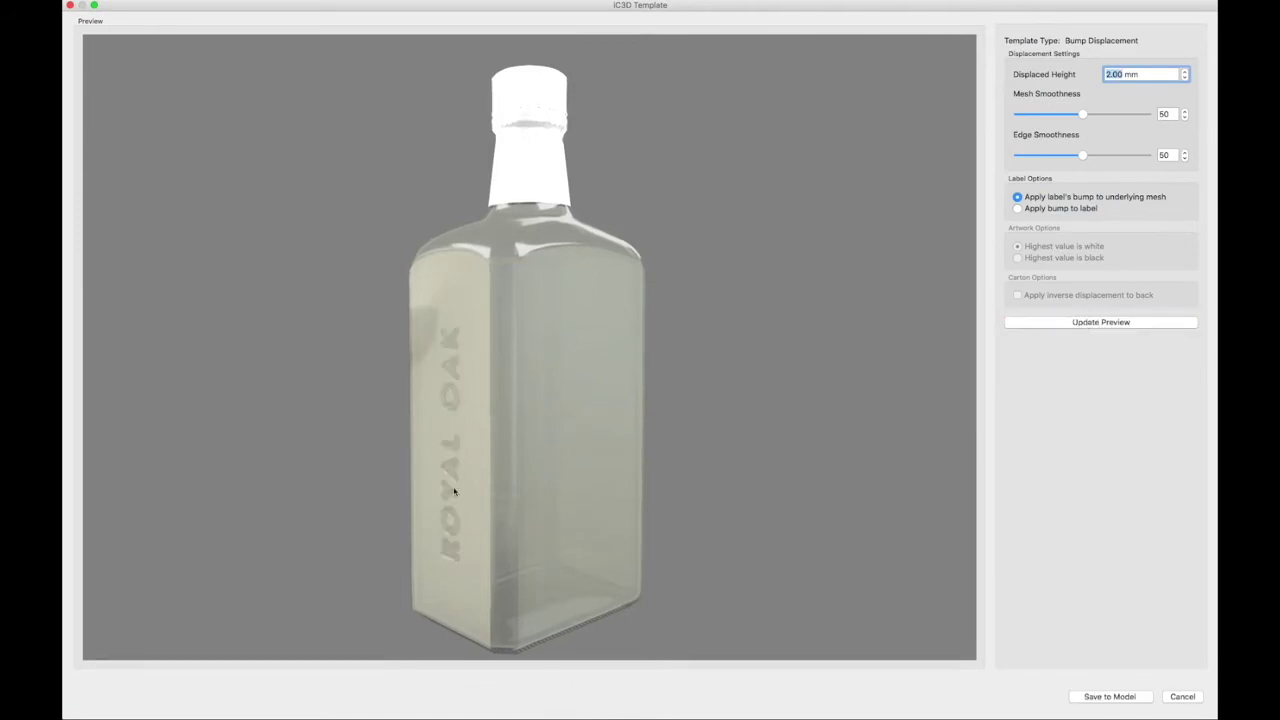
{"action": "left_click", "coordinate": [1105, 77]}
{"action": "type", "text": "-"}
{"action": "left_click", "coordinate": [1128, 324]}
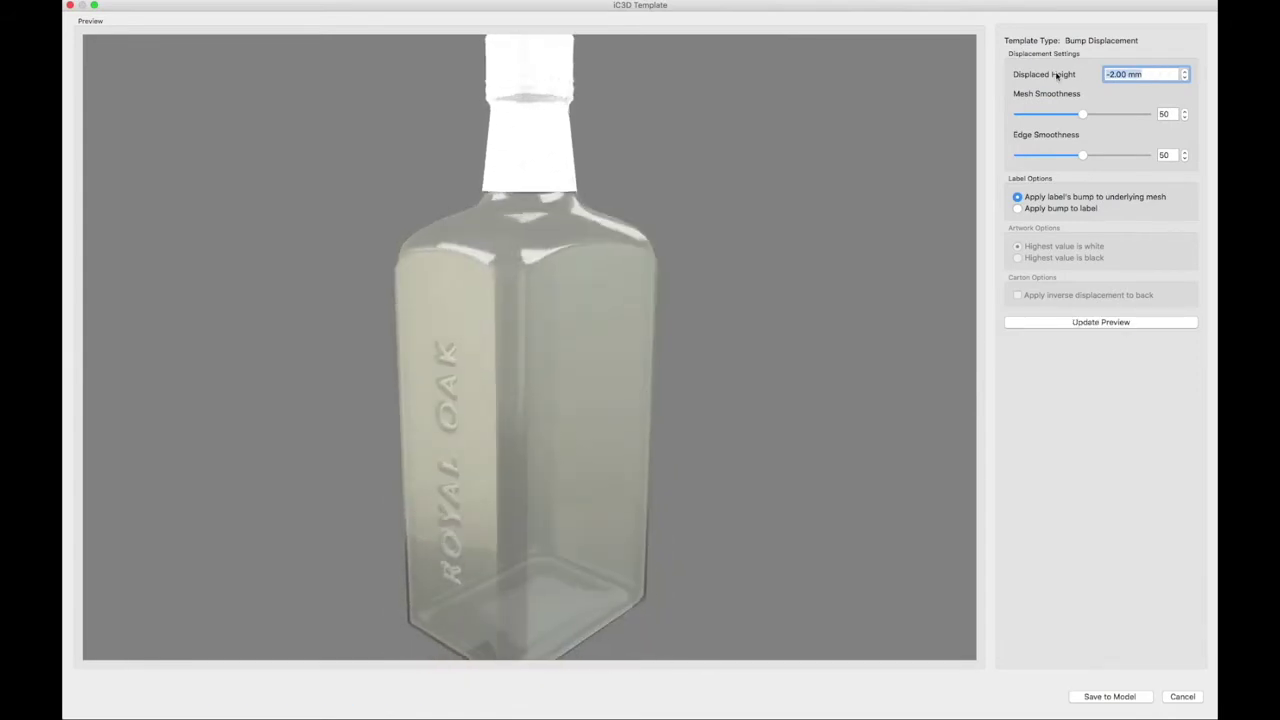
{"action": "type", "text": "2"}
{"action": "key", "text": "Return"}
{"action": "left_click", "coordinate": [1129, 322]}
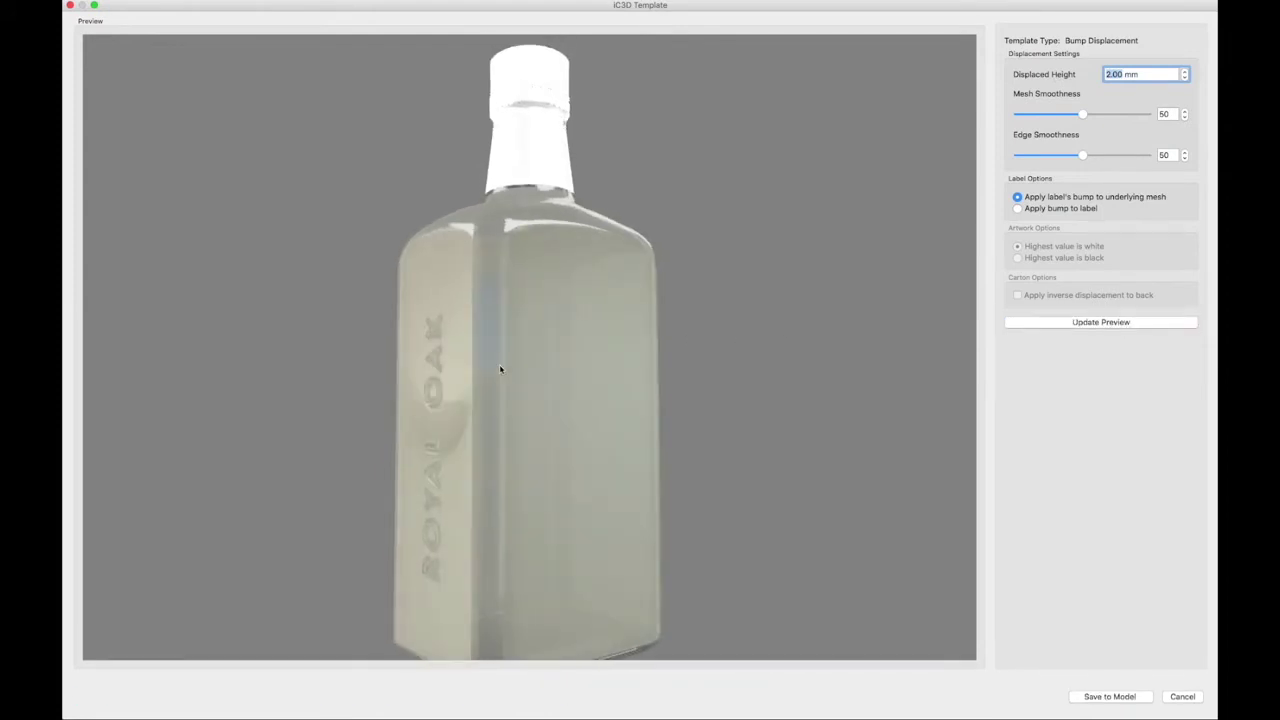
Zoom onto the lettering and set mesh smoothness 80 and edge smoothness 10, refreshing the preview.
{"action": "scroll", "coordinate": [494, 370], "scroll_direction": "up", "scroll_amount": 3}
{"action": "scroll", "coordinate": [470, 370], "scroll_direction": "up", "scroll_amount": 3}
{"action": "left_click_drag", "start_coordinate": [453, 370], "coordinate": [466, 376]}
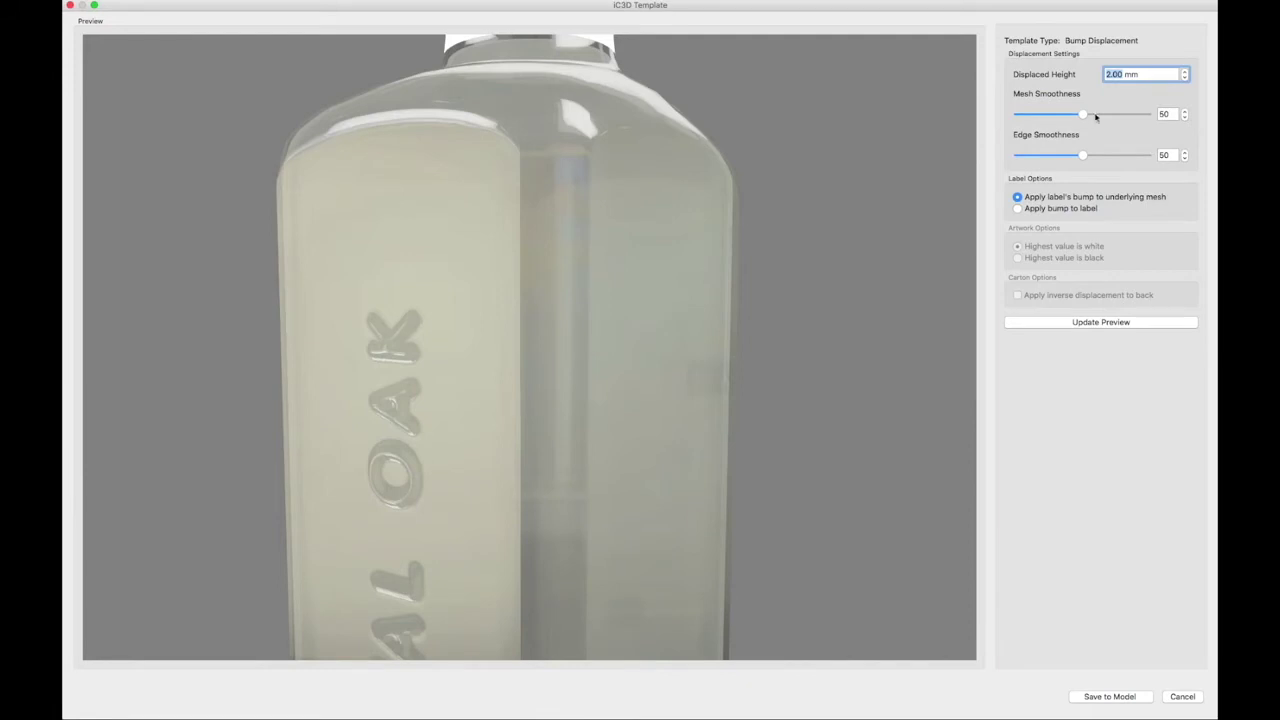
{"action": "left_click_drag", "start_coordinate": [1090, 115], "coordinate": [1098, 115]}
{"action": "left_click", "coordinate": [1067, 322]}
{"action": "left_click_drag", "start_coordinate": [1083, 157], "coordinate": [1055, 157]}
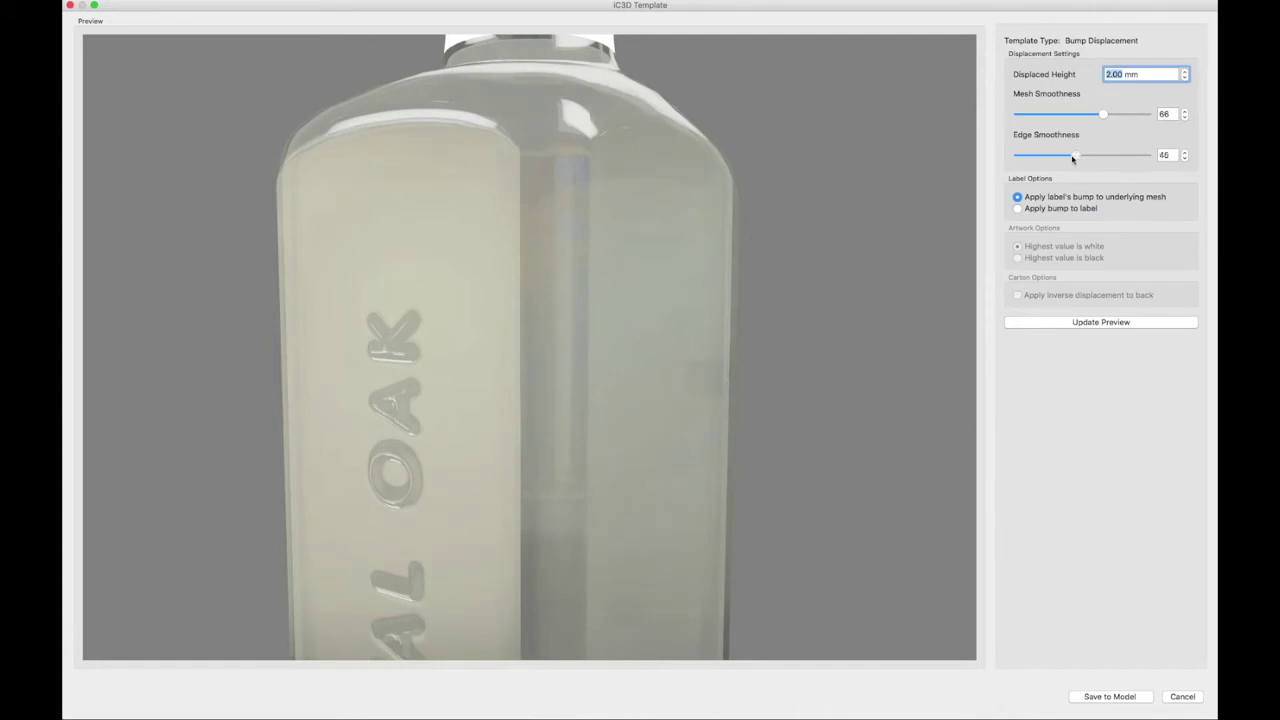
{"action": "left_click", "coordinate": [1100, 322]}
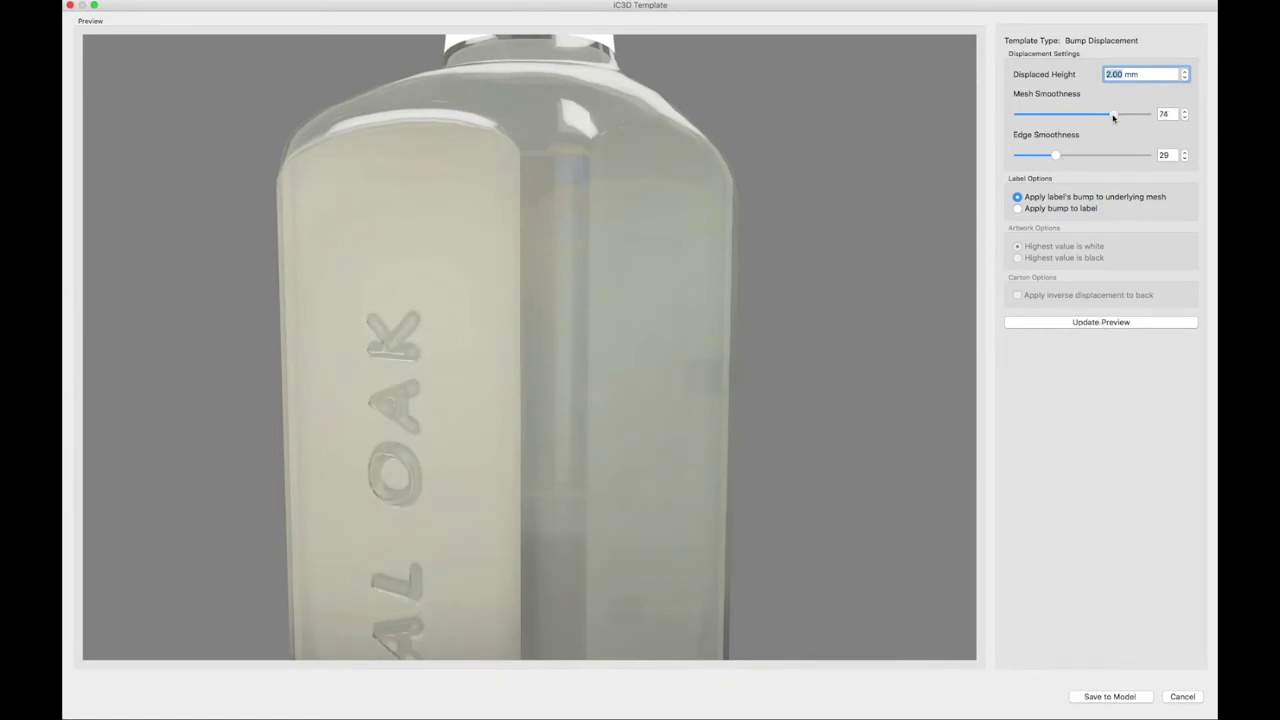
{"action": "left_click_drag", "start_coordinate": [1113, 118], "coordinate": [1119, 118]}
{"action": "left_click_drag", "start_coordinate": [1059, 156], "coordinate": [1033, 158]}
{"action": "left_click", "coordinate": [1107, 323]}
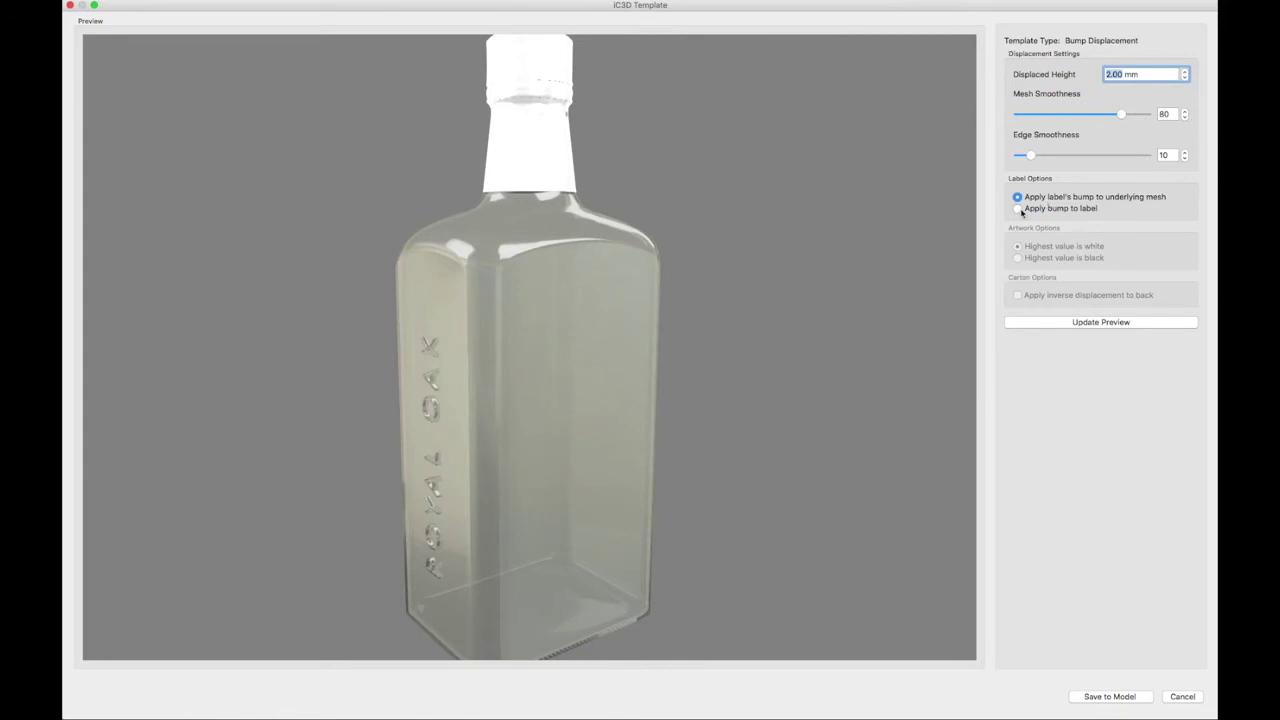
Try applying the bump to the label, revert to the underlying glass mesh, and save to model.
{"action": "left_click", "coordinate": [1018, 208]}
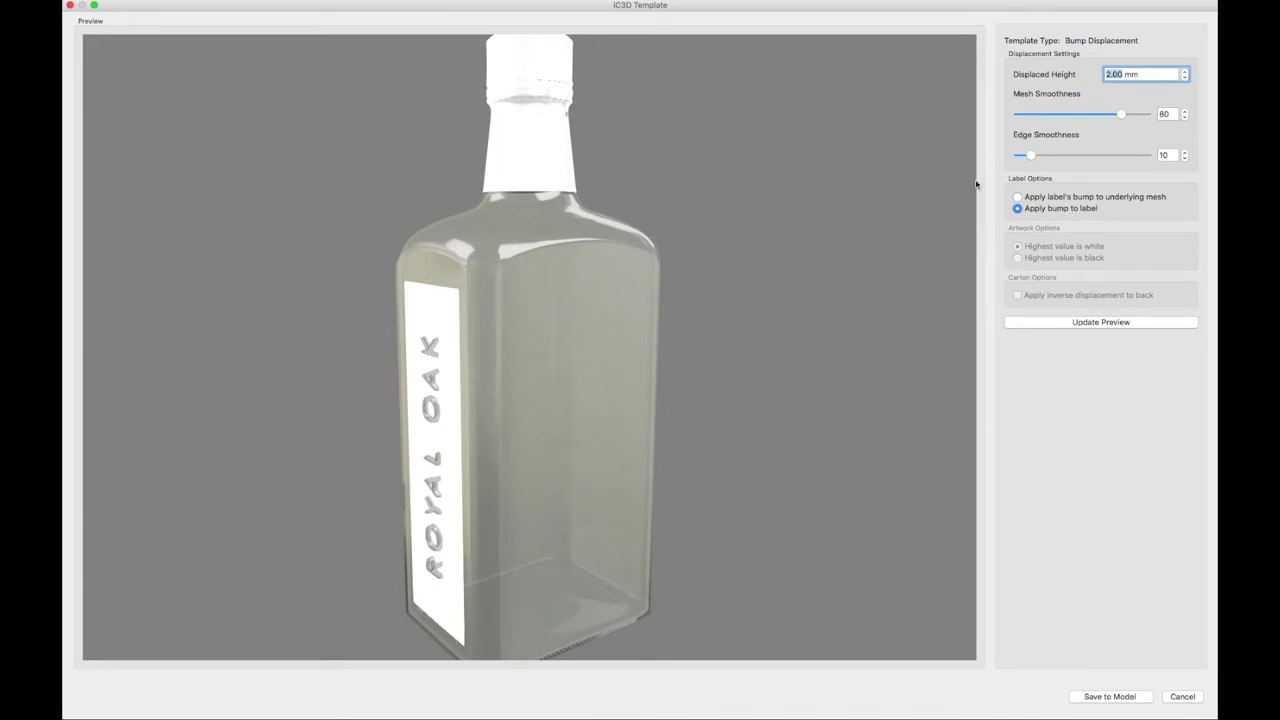
{"action": "left_click", "coordinate": [1018, 197]}
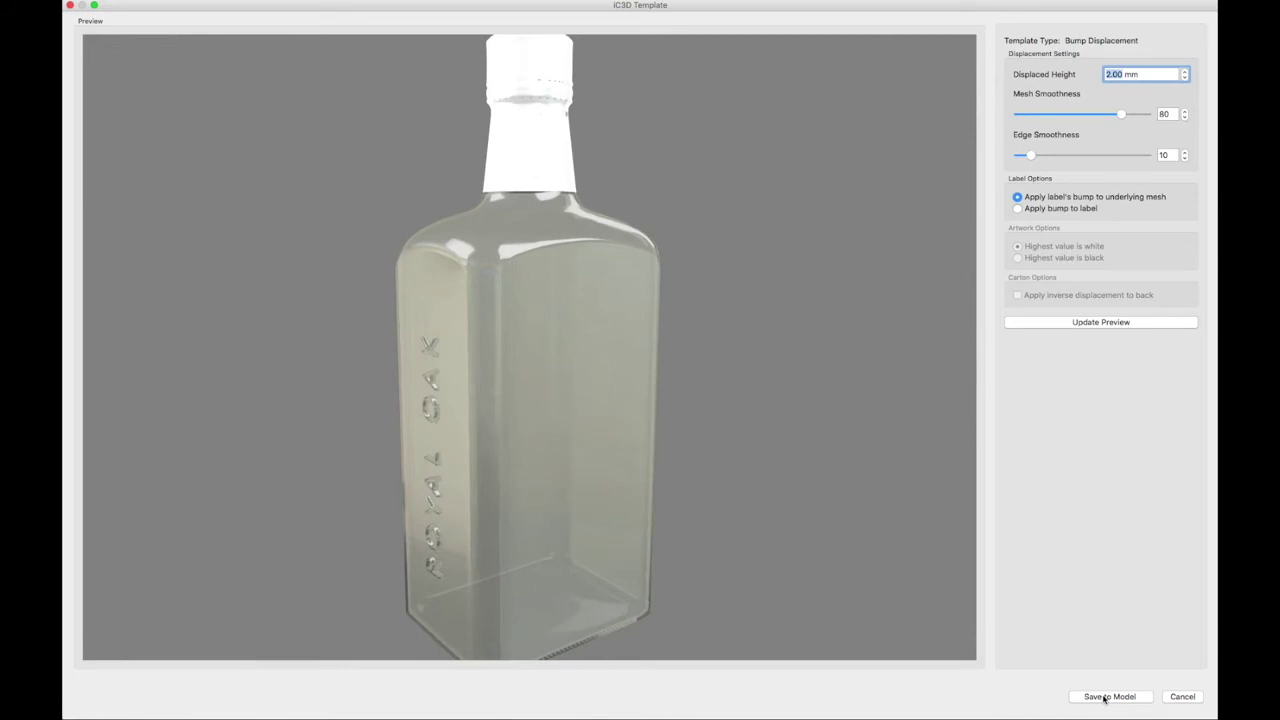
{"action": "left_click", "coordinate": [1105, 697]}
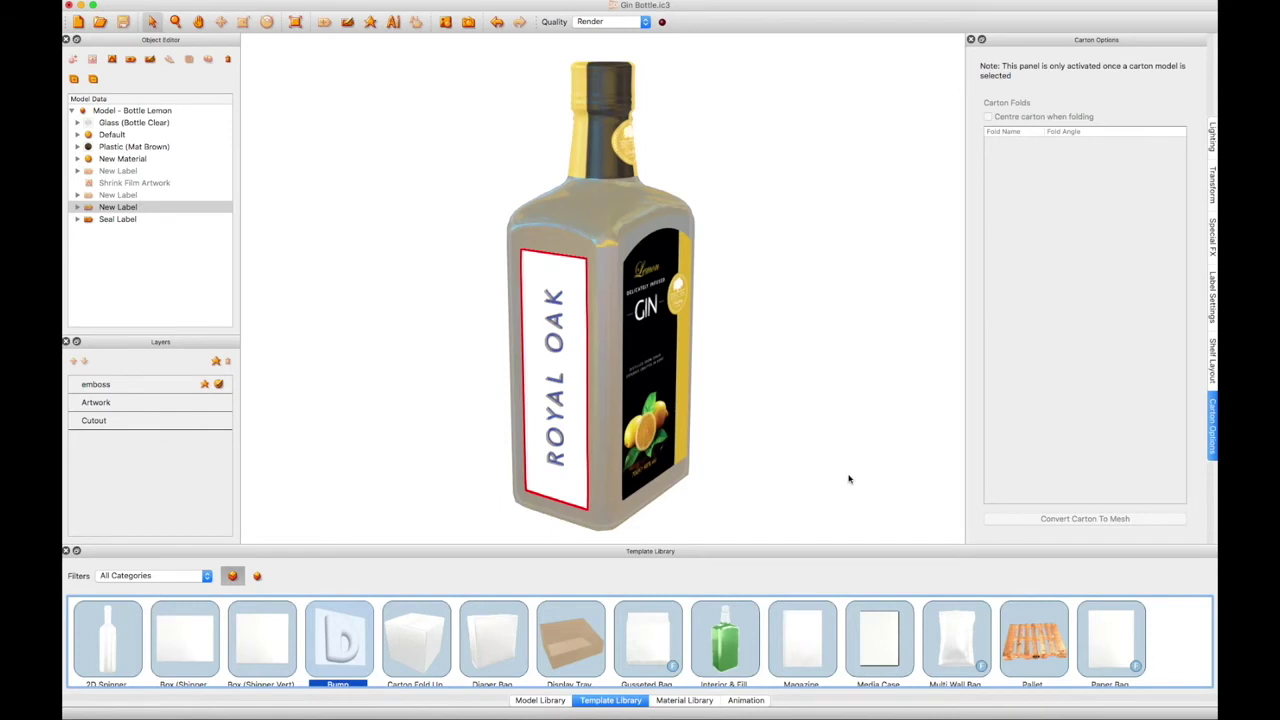
Inspect the ROYAL OAK label up close, nudge it across the bottle, and start deleting it.
{"action": "left_click_drag", "start_coordinate": [845, 477], "coordinate": [700, 434]}
{"action": "scroll", "coordinate": [600, 340], "scroll_direction": "up", "scroll_amount": 3}
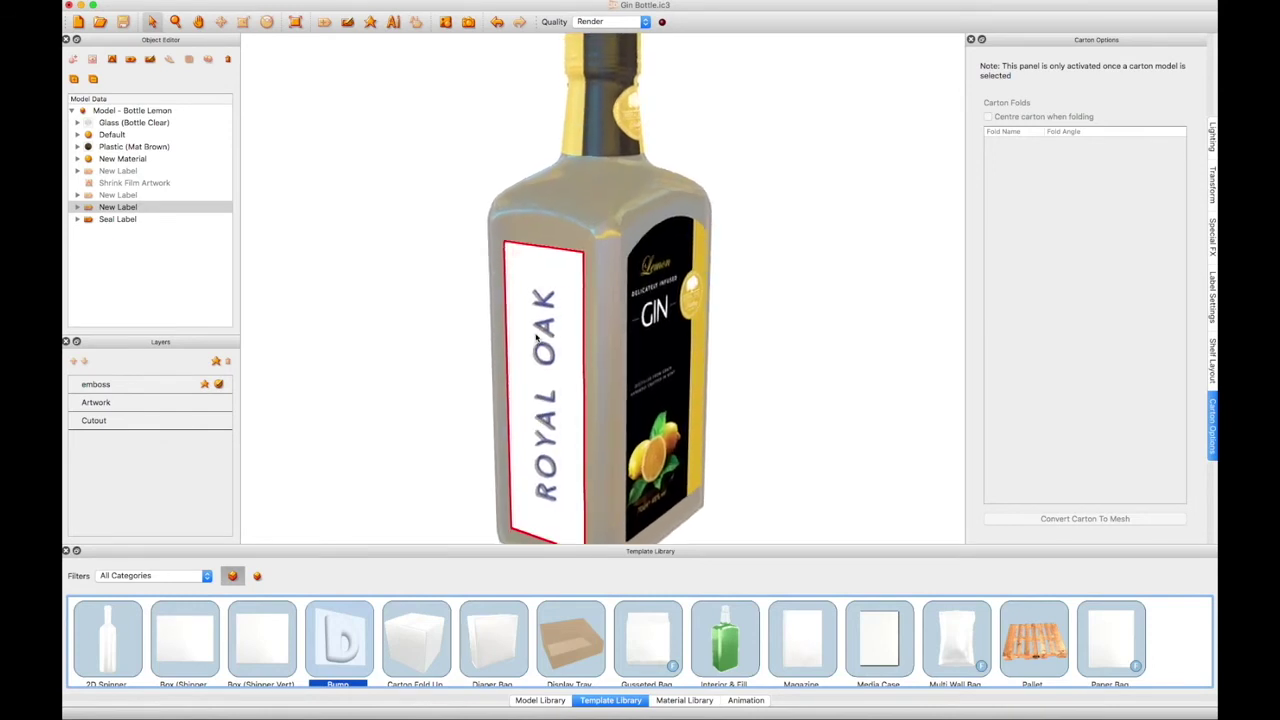
{"action": "mouse_move", "coordinate": [537, 338]}
{"action": "left_mouse_down"}
{"action": "mouse_move", "coordinate": [547, 328]}
{"action": "mouse_move", "coordinate": [573, 363]}
{"action": "left_mouse_up"}
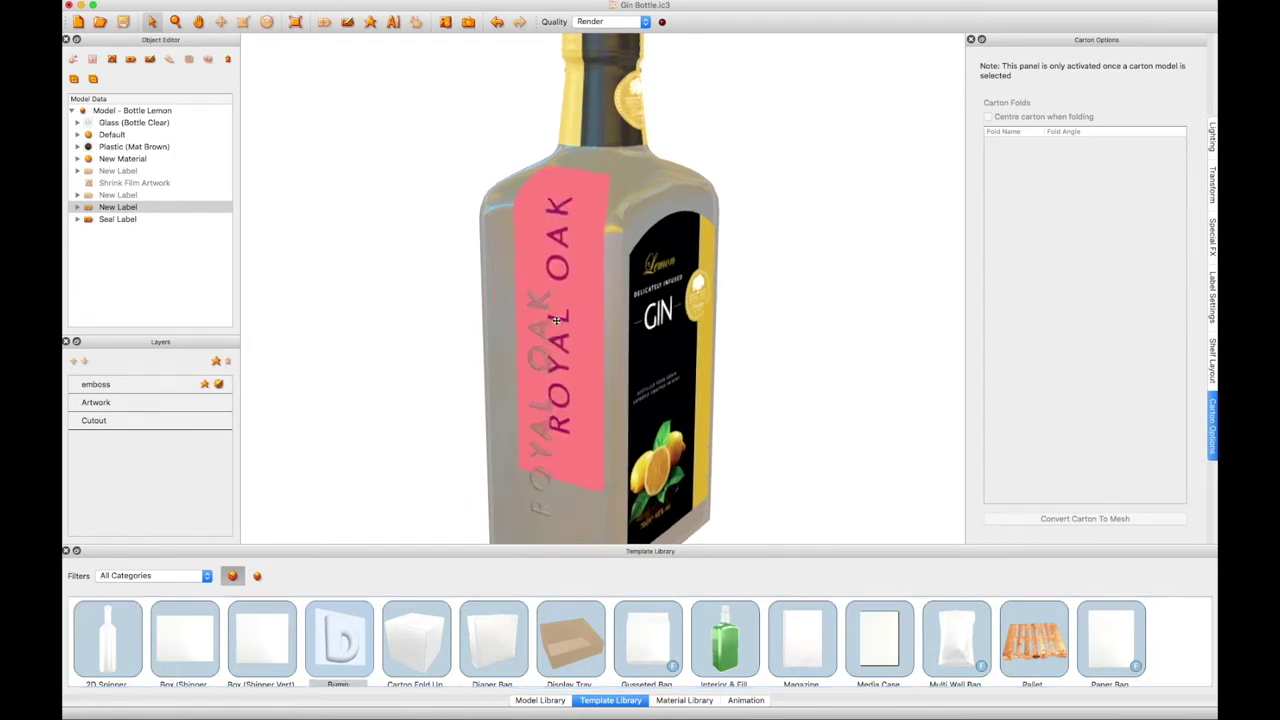
{"action": "mouse_move", "coordinate": [573, 363]}
{"action": "left_mouse_down"}
{"action": "mouse_move", "coordinate": [722, 357]}
{"action": "mouse_move", "coordinate": [551, 416]}
{"action": "left_mouse_up"}
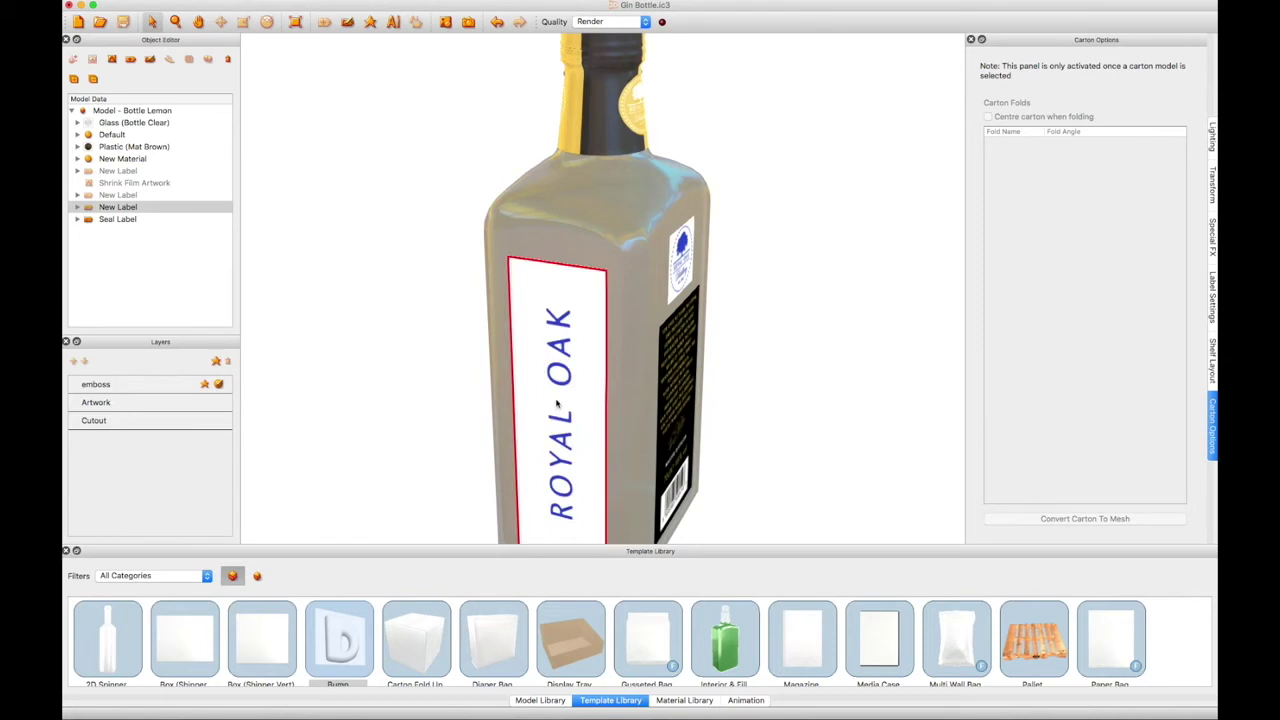
{"action": "key", "text": "Delete"}
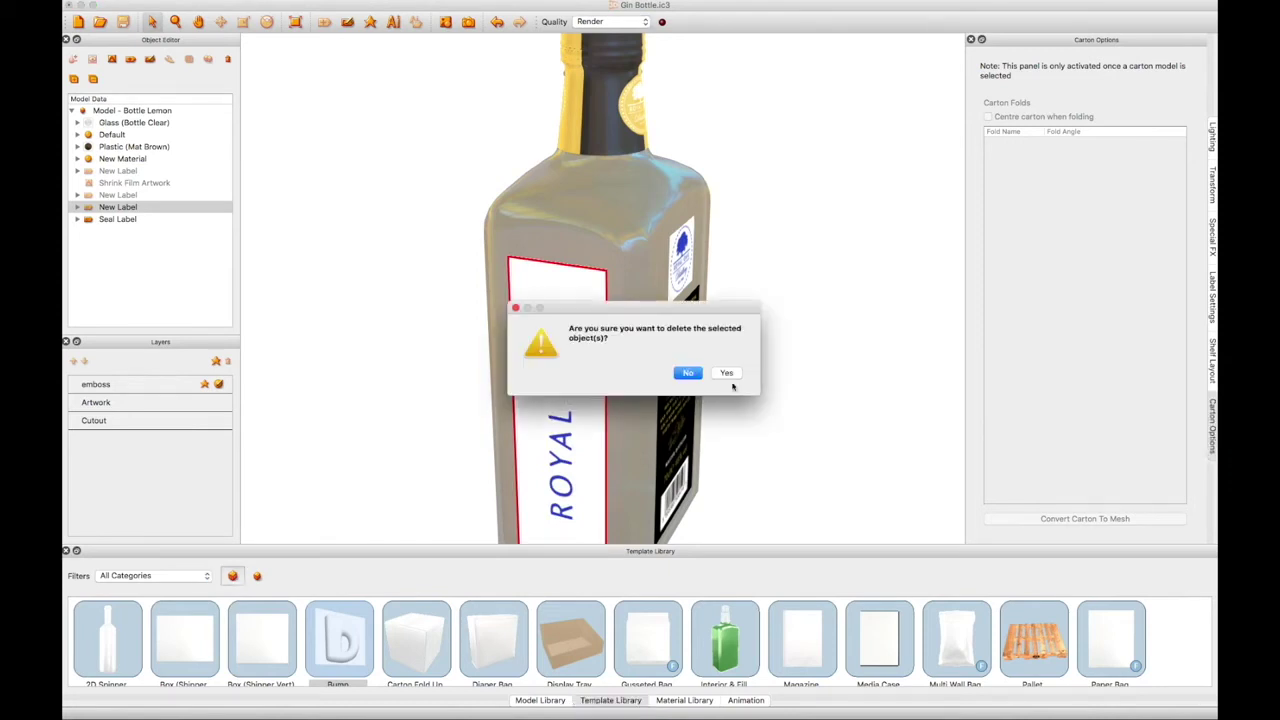
Confirm deletion of the ROYAL OAK label, then delete the Seal Label too.
{"action": "left_click", "coordinate": [727, 374]}
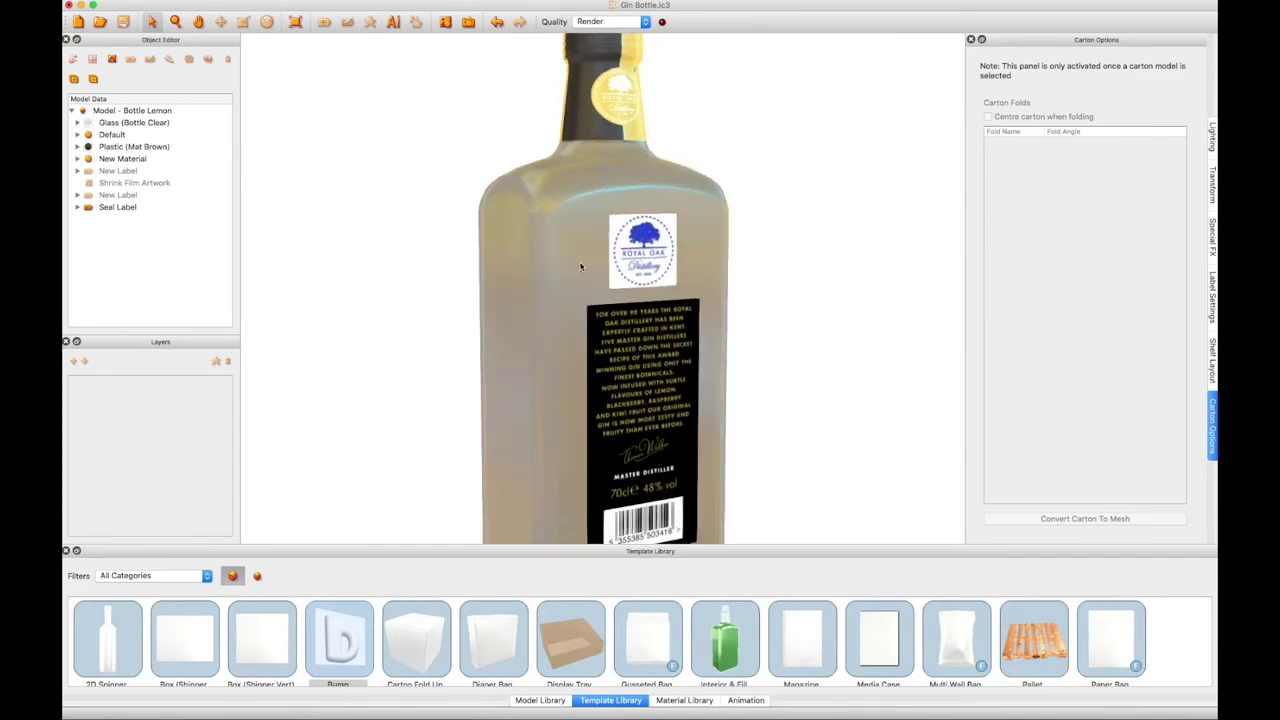
{"action": "left_click", "coordinate": [117, 207]}
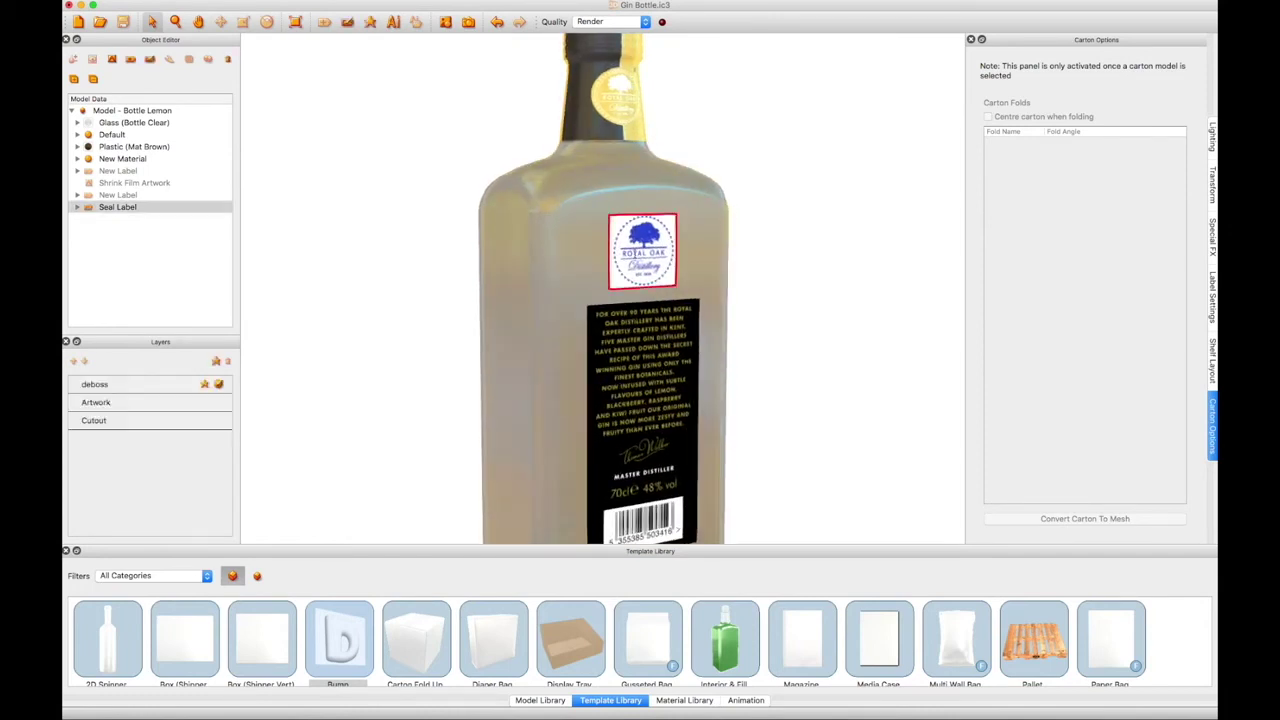
{"action": "key", "text": "Delete"}
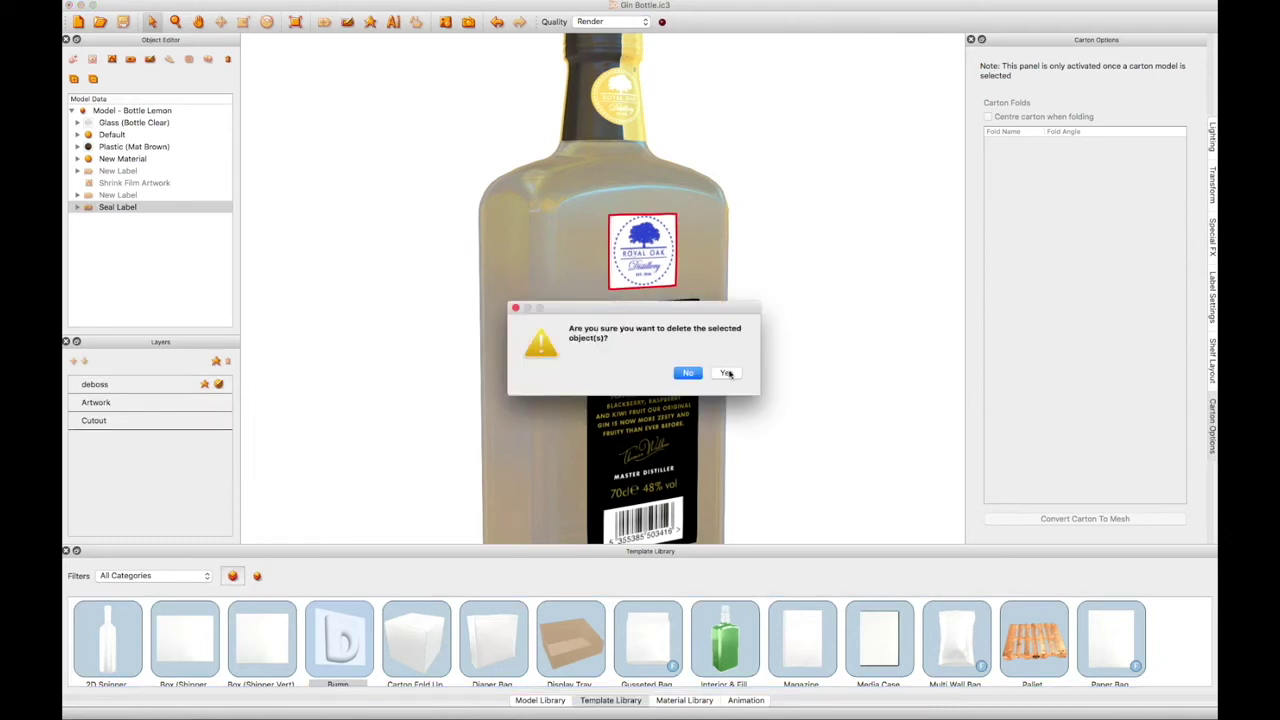
{"action": "left_click", "coordinate": [729, 373]}
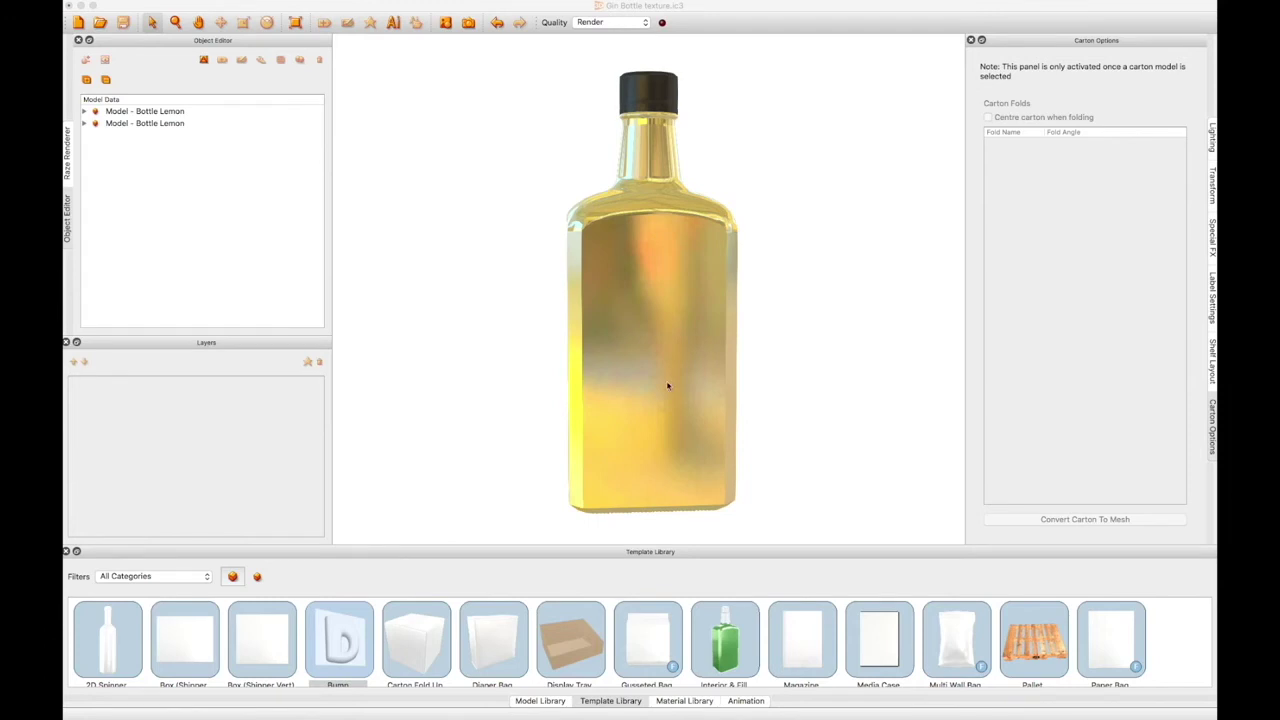
Select the gold bottle to pick out its Metal (Gold Chrome) material.
{"action": "left_click", "coordinate": [680, 423]}
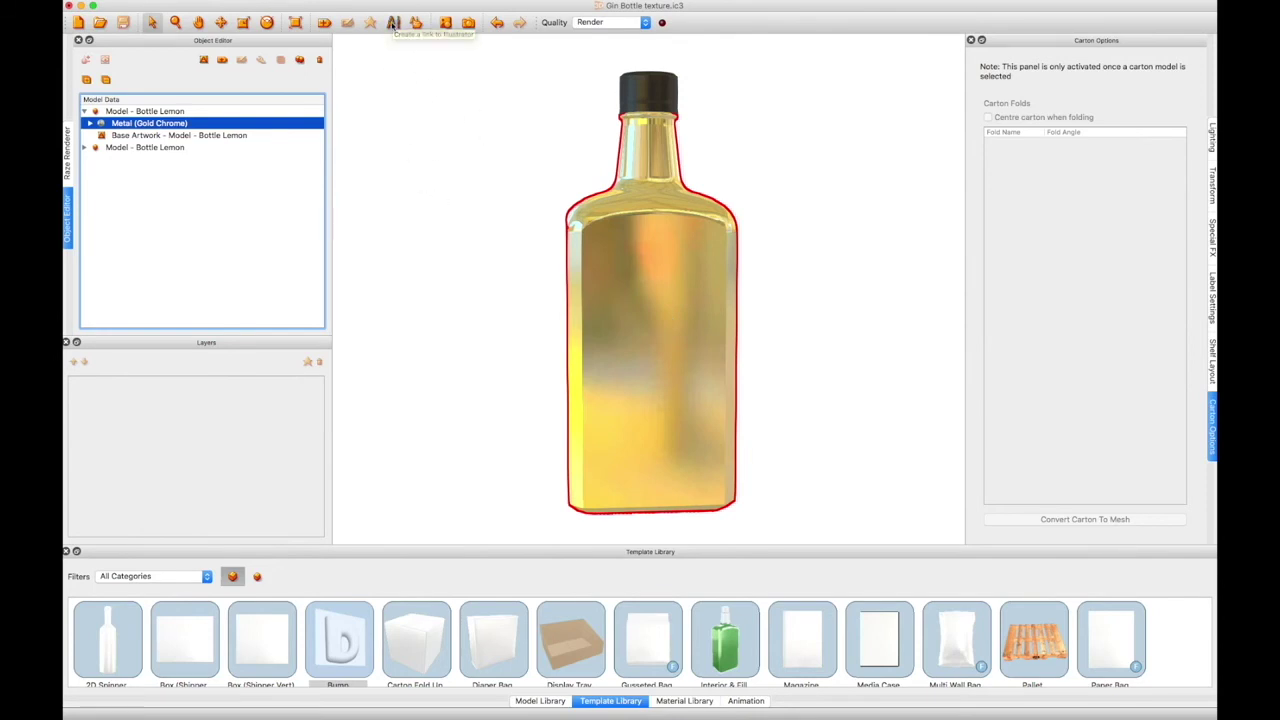
{"action": "left_click", "coordinate": [393, 22]}
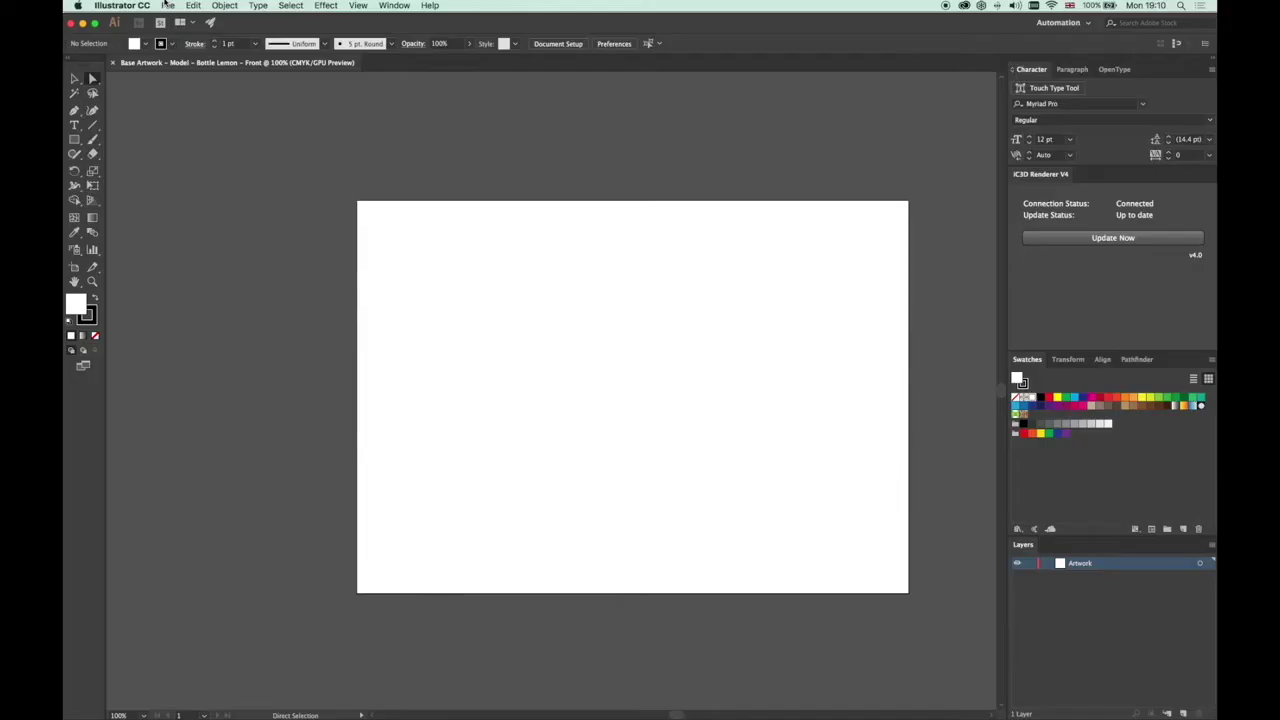
Place the tree image on the blank artboard and embed it.
{"action": "left_click", "coordinate": [167, 2]}
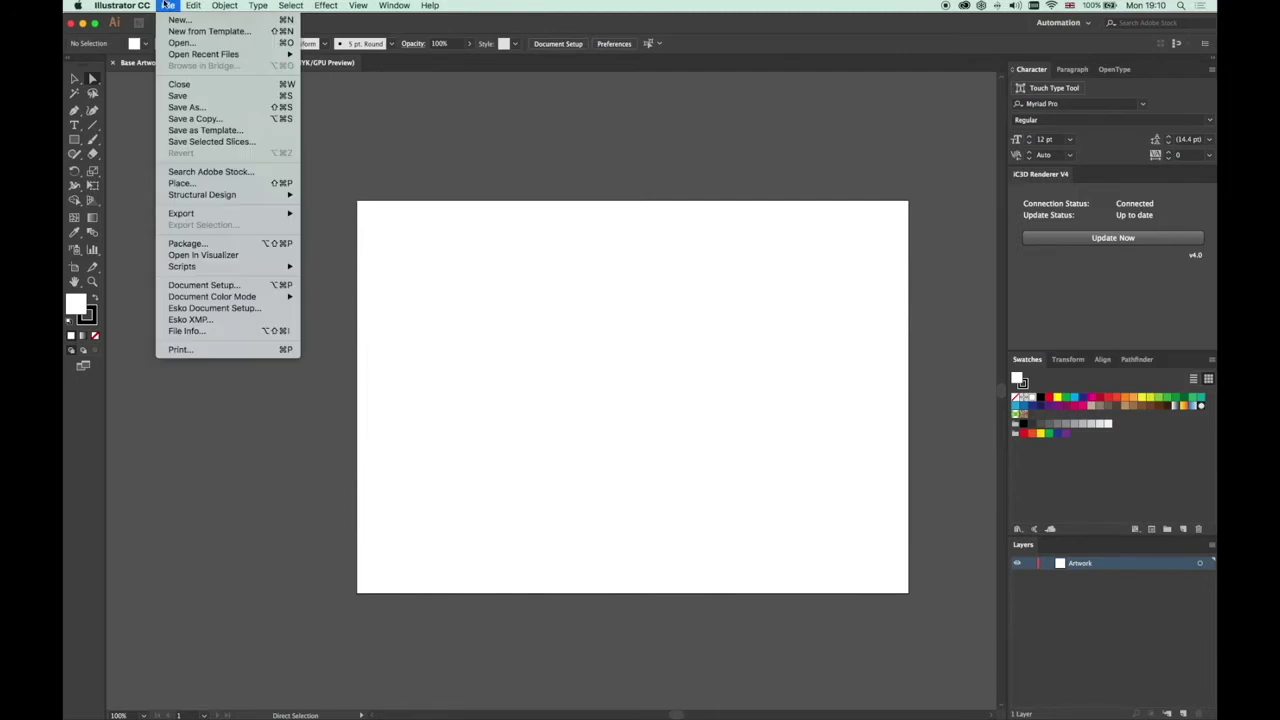
{"action": "left_click", "coordinate": [179, 189]}
{"action": "double_click", "coordinate": [751, 163]}
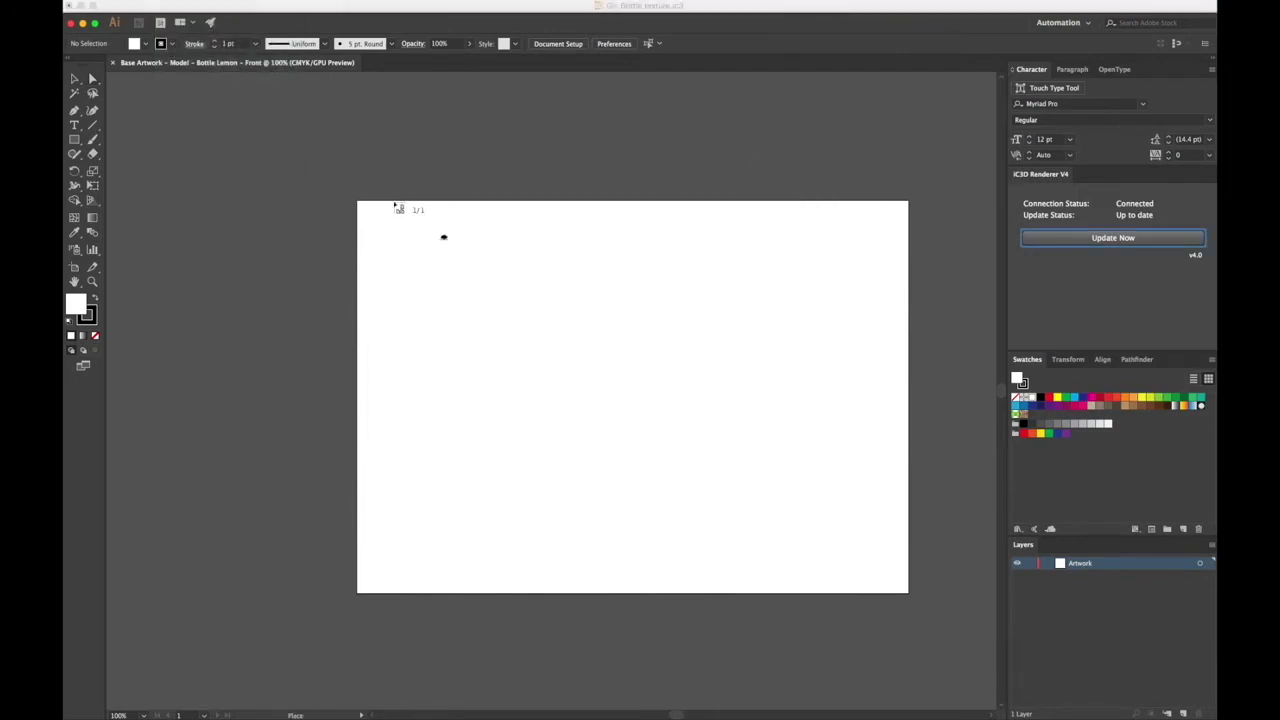
{"action": "left_click", "coordinate": [359, 203]}
{"action": "left_click", "coordinate": [217, 43]}
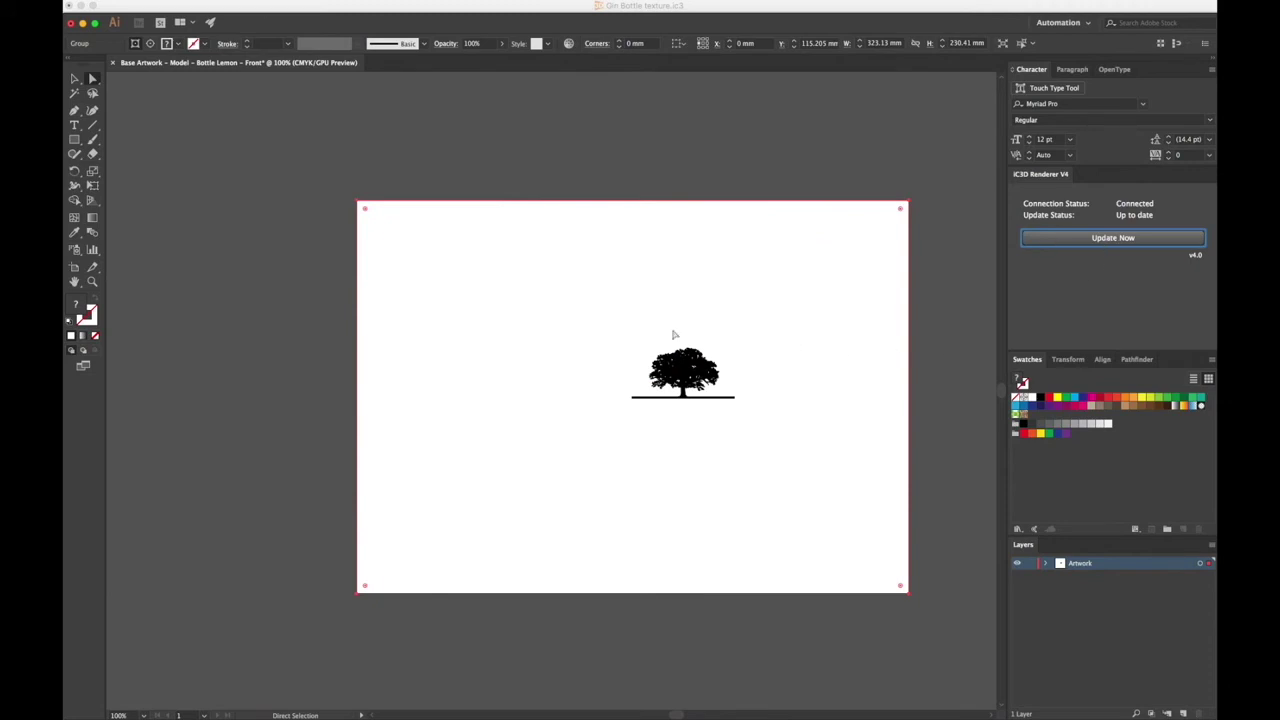
Export the tree artwork page as a PNG.
{"action": "left_click", "coordinate": [167, 5]}
{"action": "left_click", "coordinate": [333, 224]}
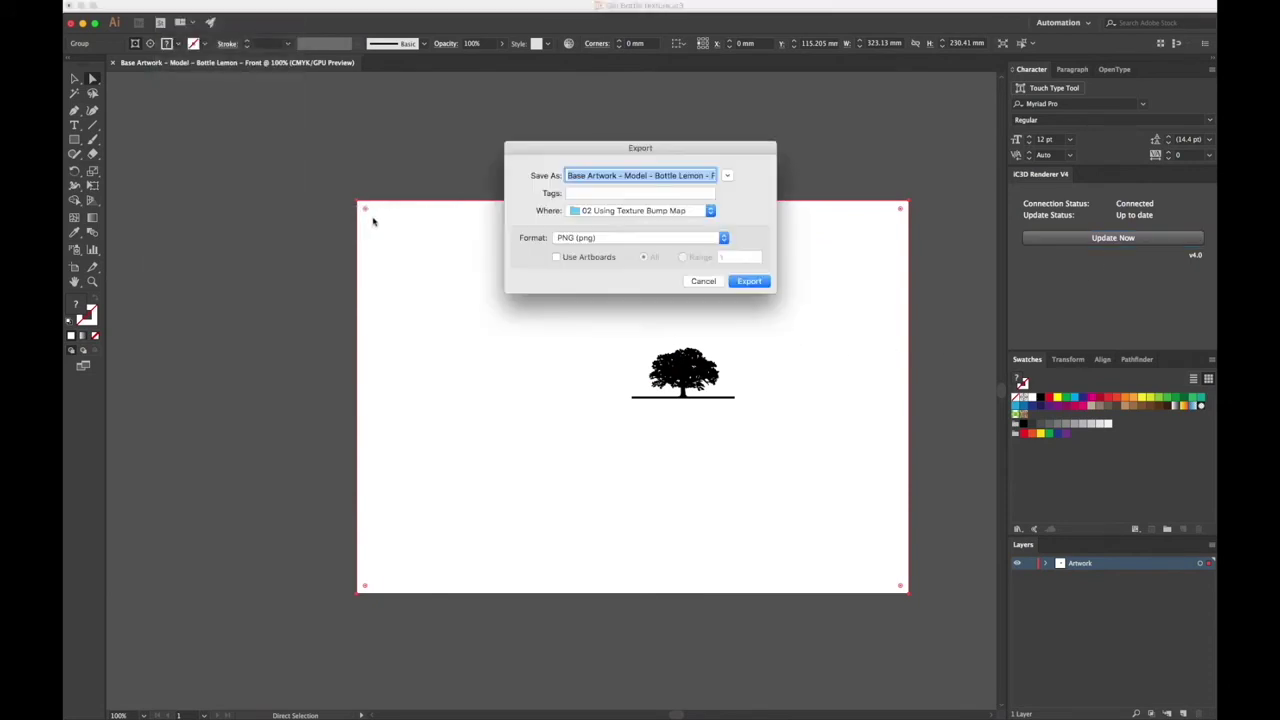
{"action": "key", "text": "Return"}
{"action": "left_click", "coordinate": [408, 504]}
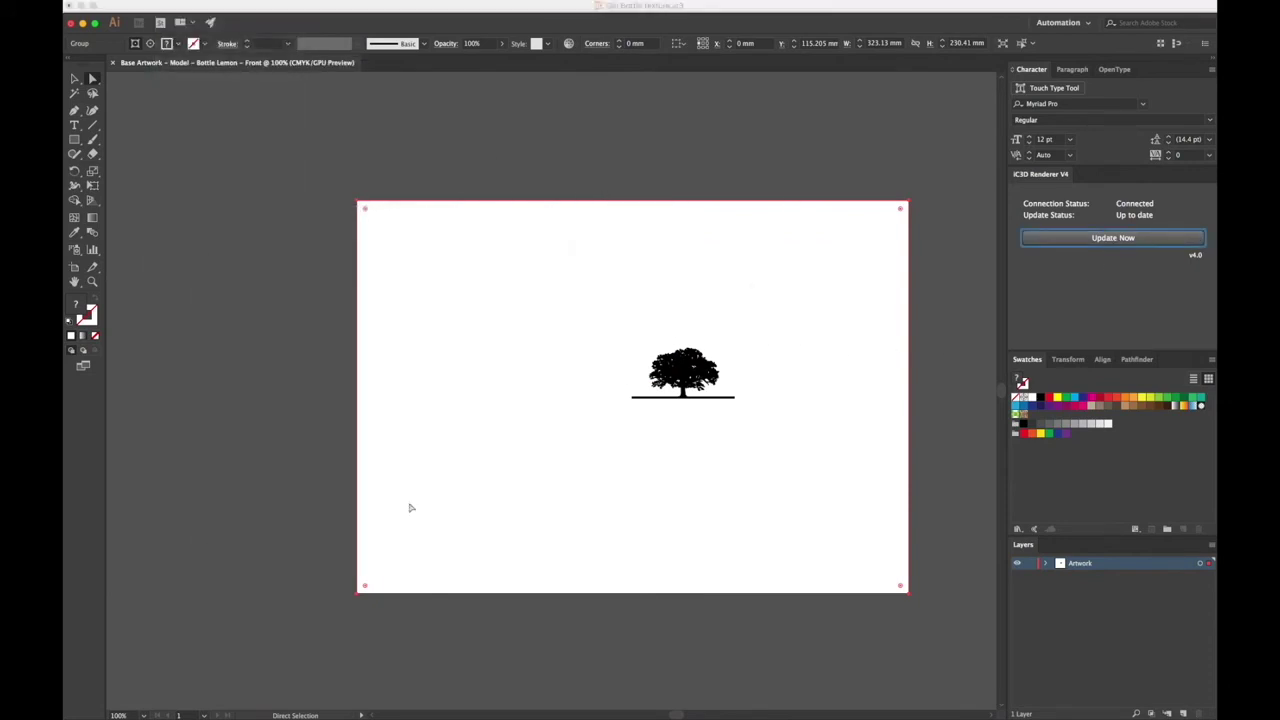
Open the bottle's Gold Chrome material in the Material Editor's Textures settings.
{"action": "left_click", "coordinate": [400, 700]}
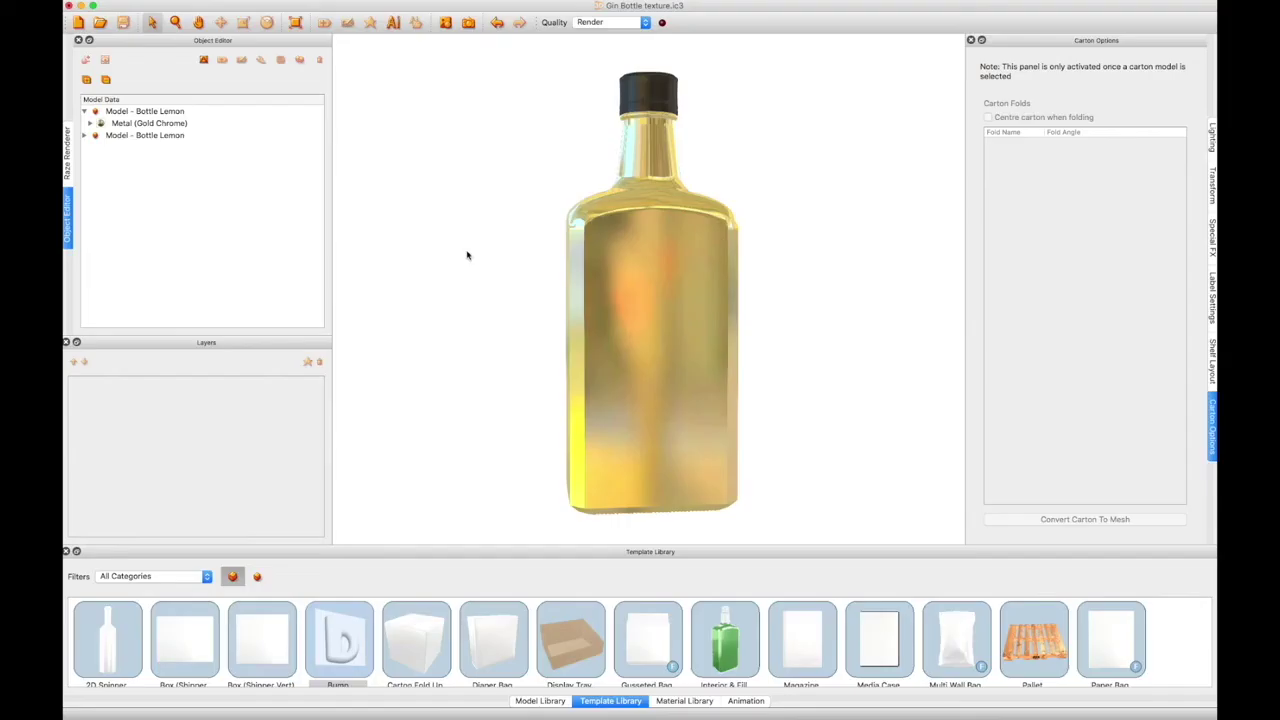
{"action": "left_click", "coordinate": [573, 282]}
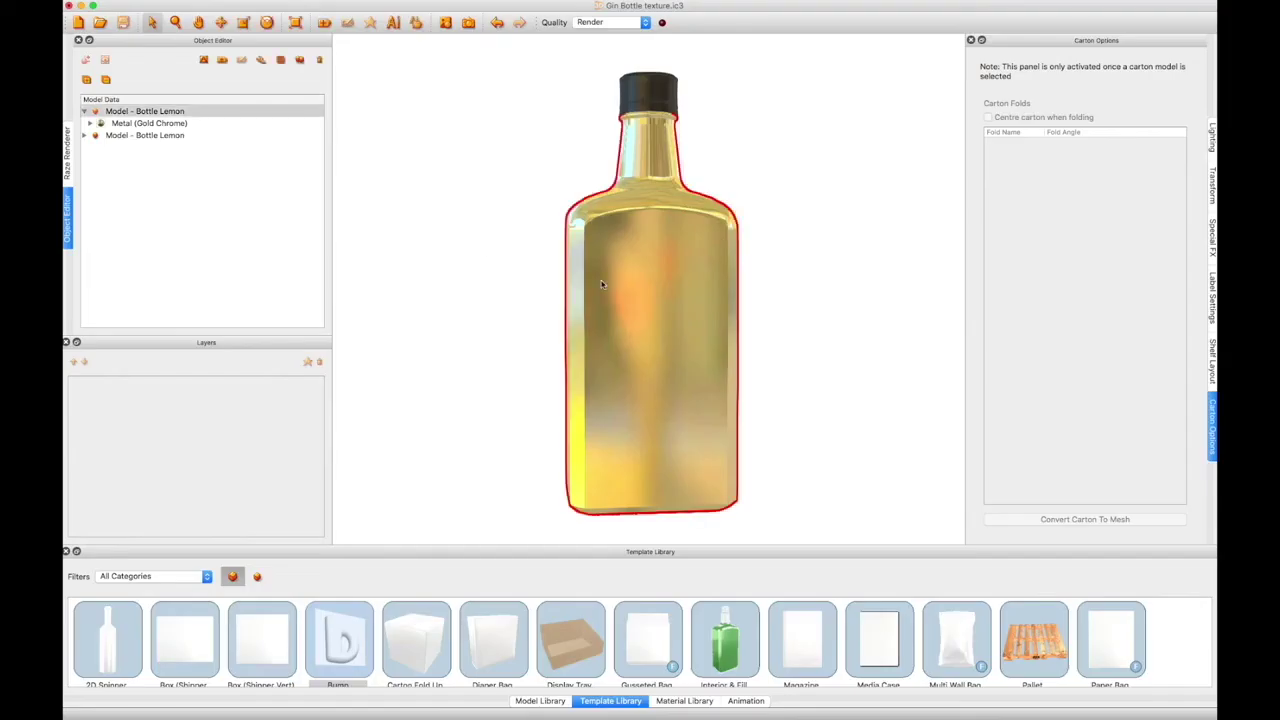
{"action": "left_click", "coordinate": [136, 124]}
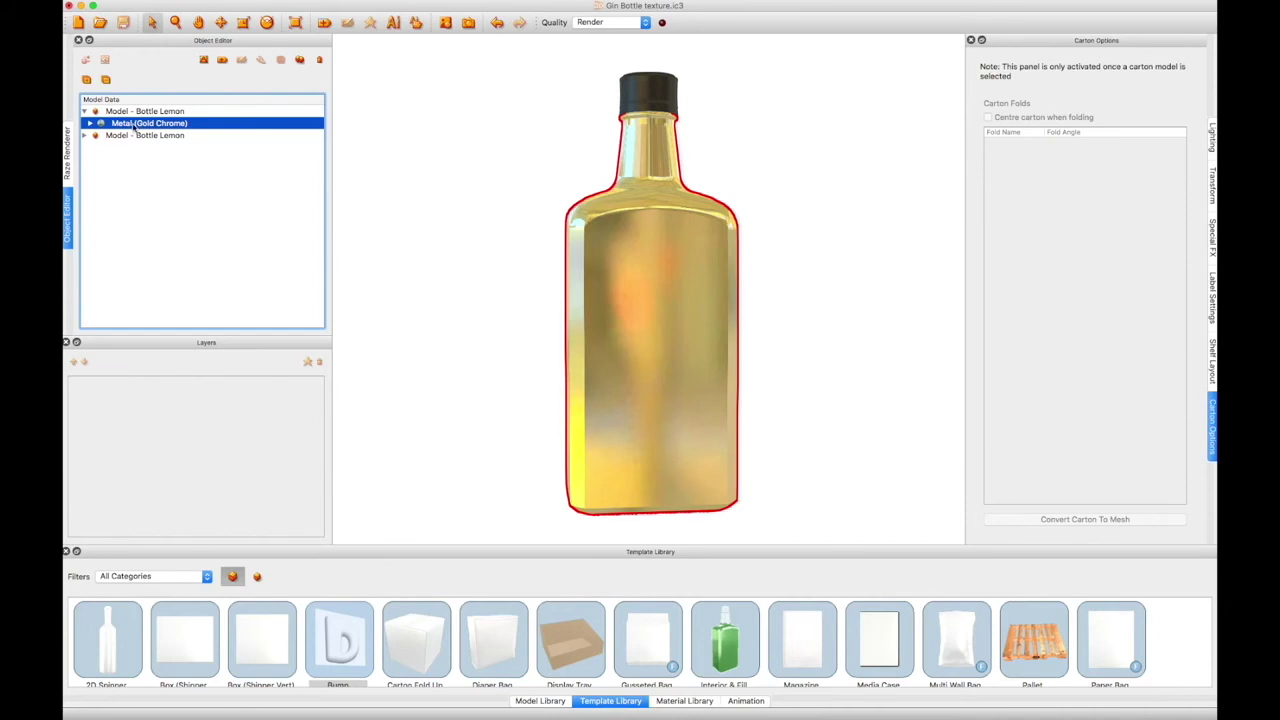
{"action": "double_click", "coordinate": [134, 125]}
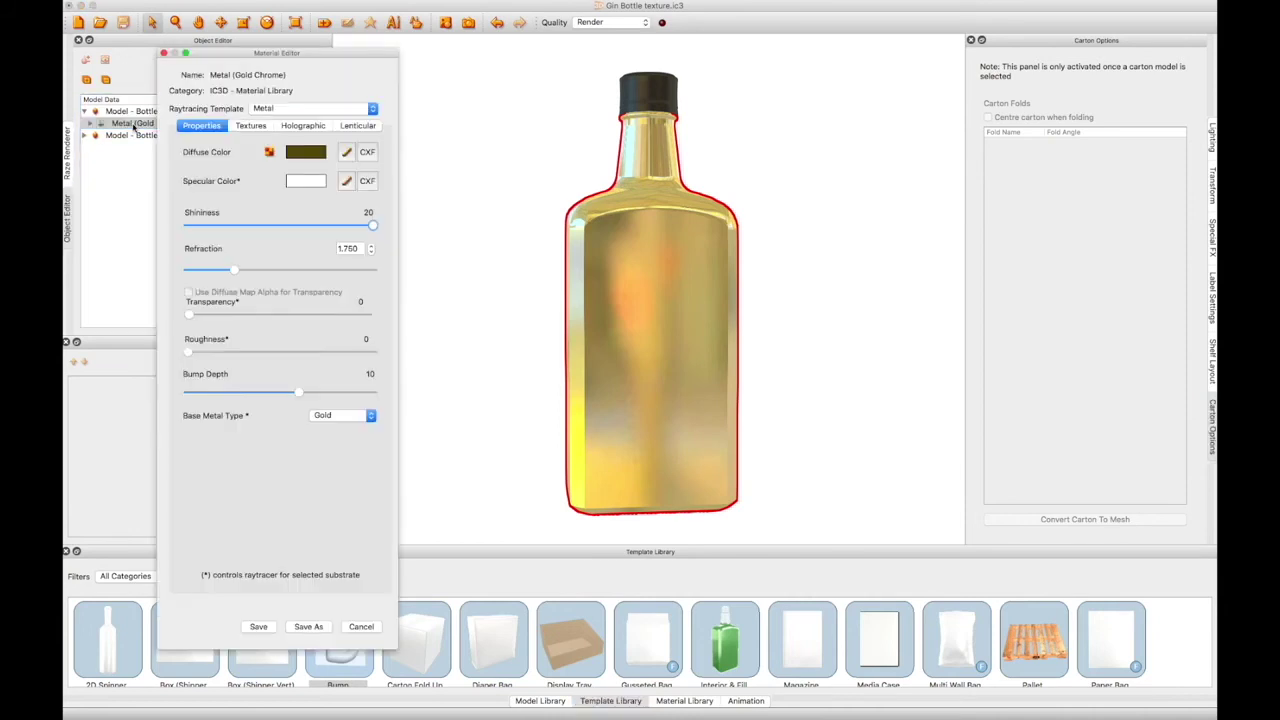
{"action": "left_click", "coordinate": [250, 126]}
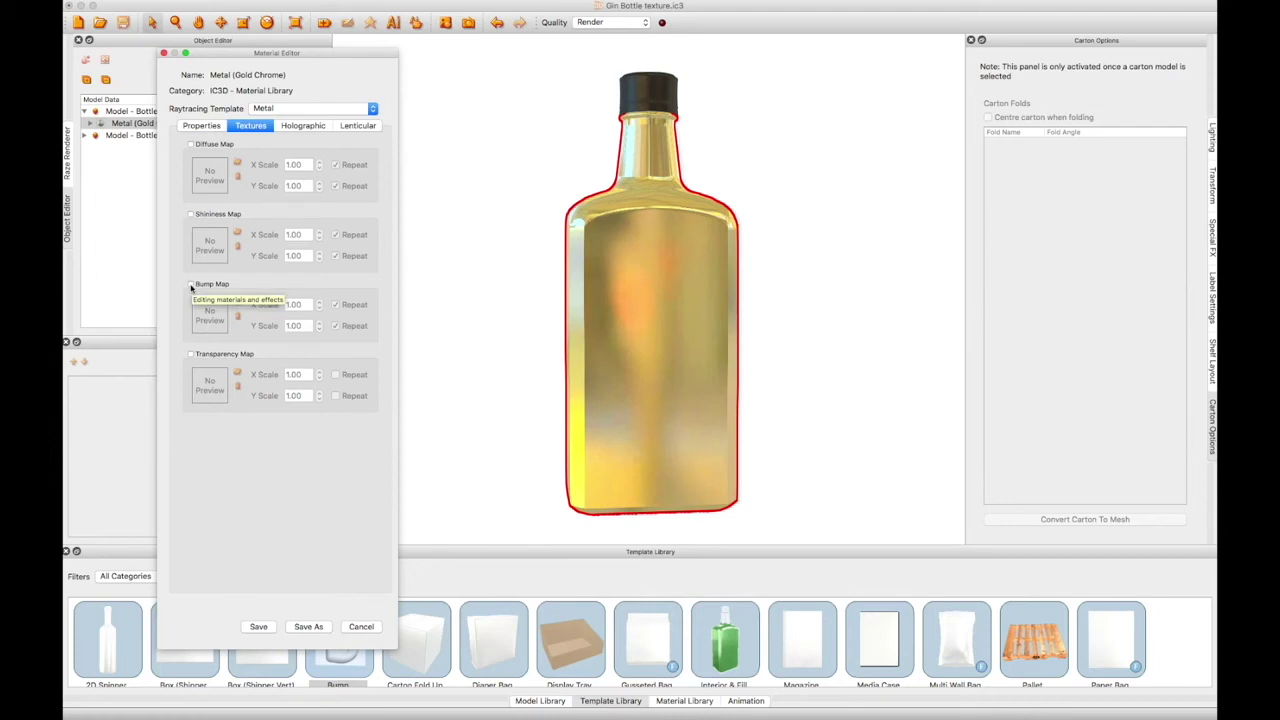
Enable a bump map using Texture Map.png as a height map and save the material.
{"action": "left_click", "coordinate": [191, 285]}
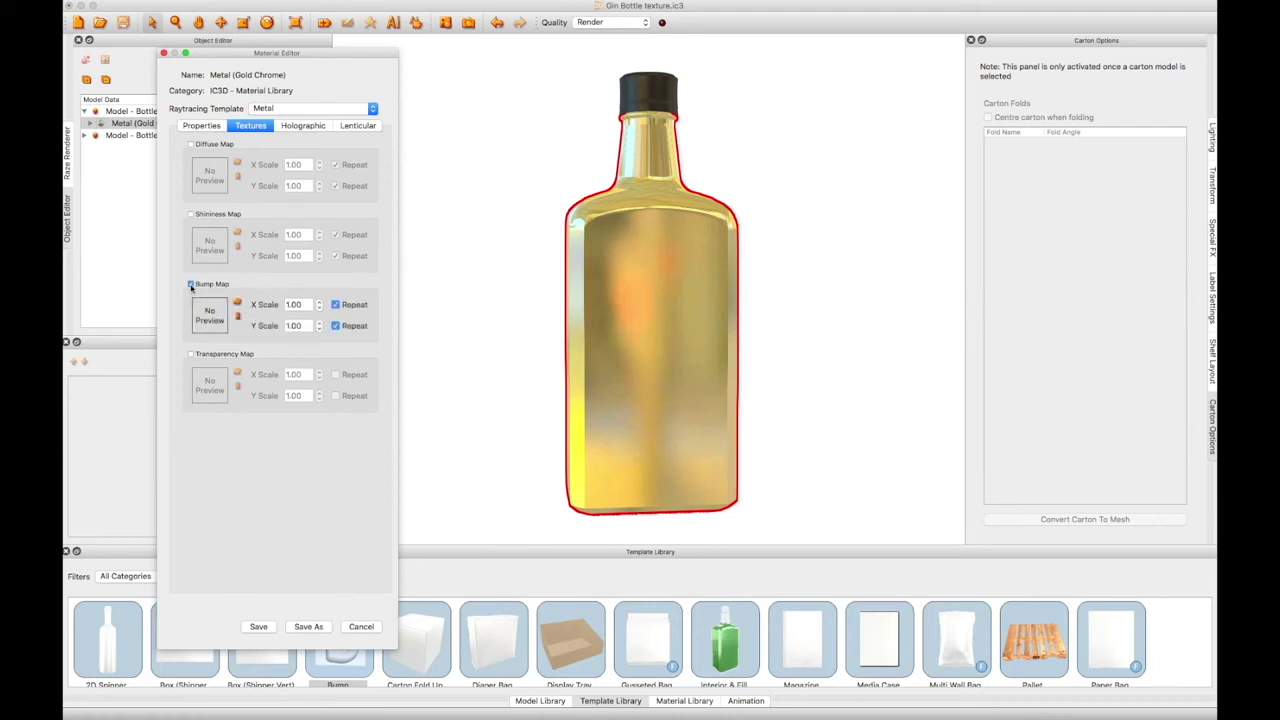
{"action": "left_click", "coordinate": [237, 303]}
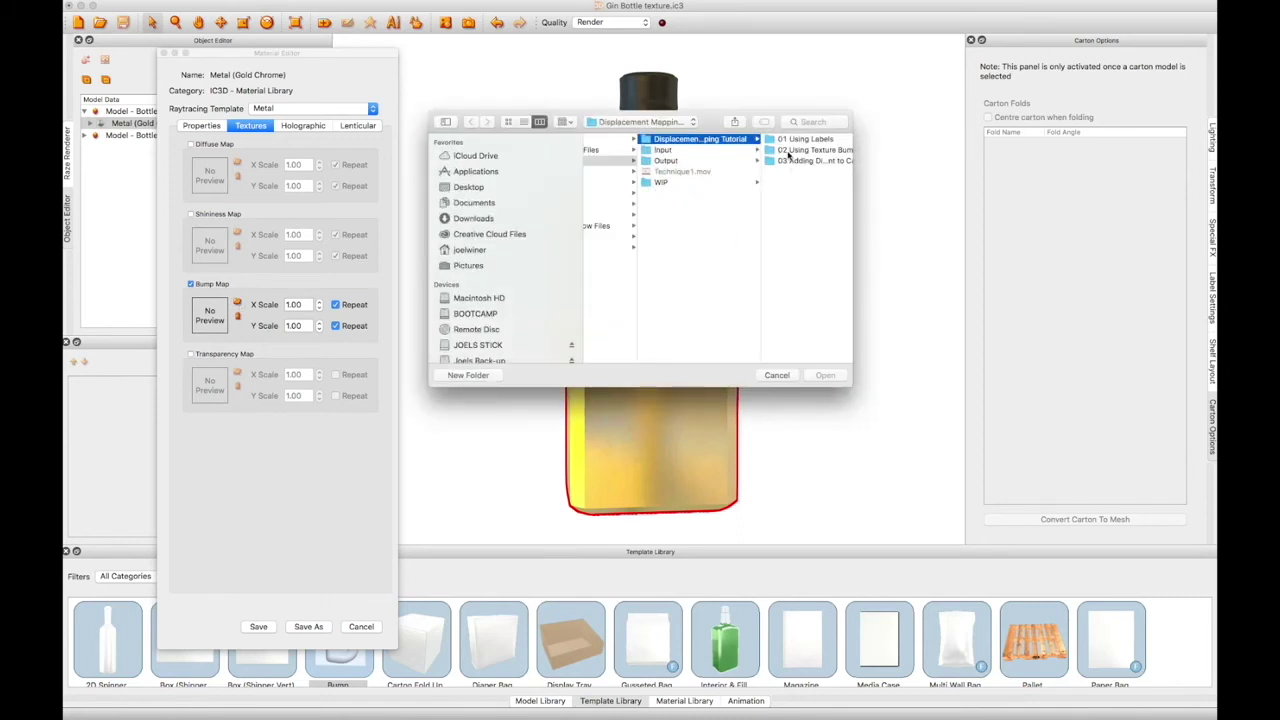
{"action": "left_click", "coordinate": [795, 150]}
{"action": "left_click", "coordinate": [770, 182]}
{"action": "left_click", "coordinate": [825, 375]}
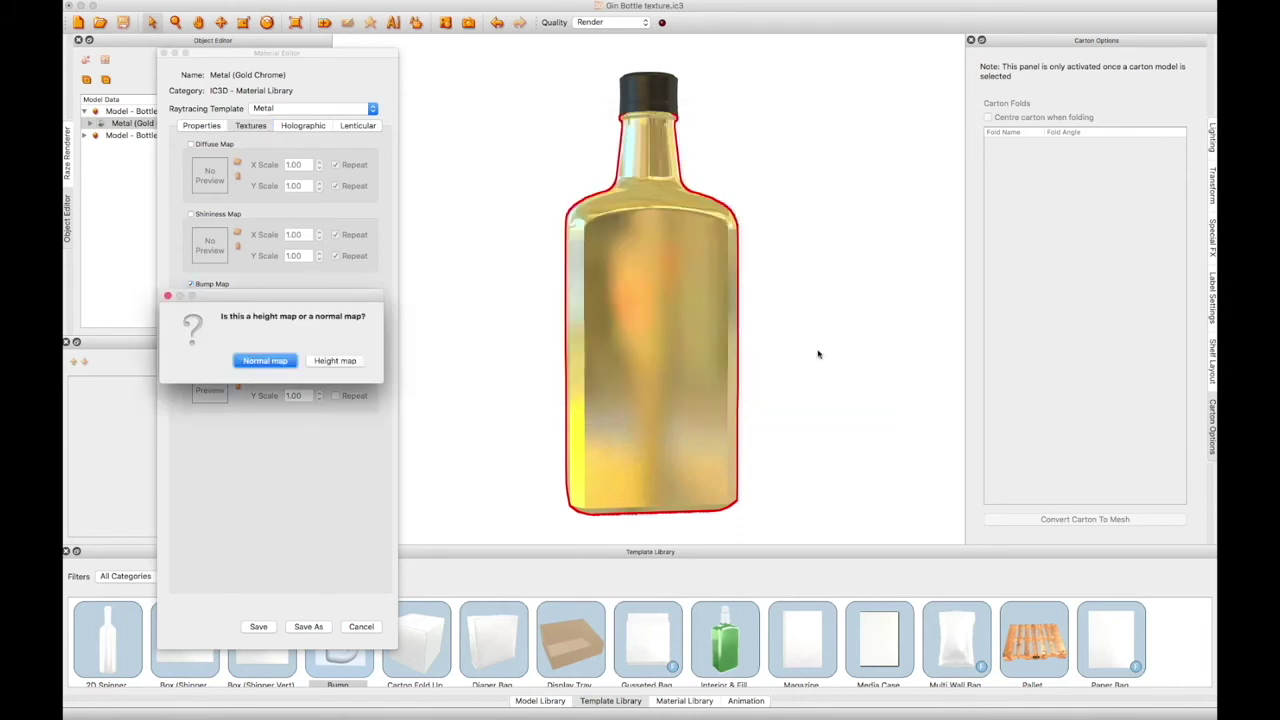
{"action": "left_click", "coordinate": [335, 361]}
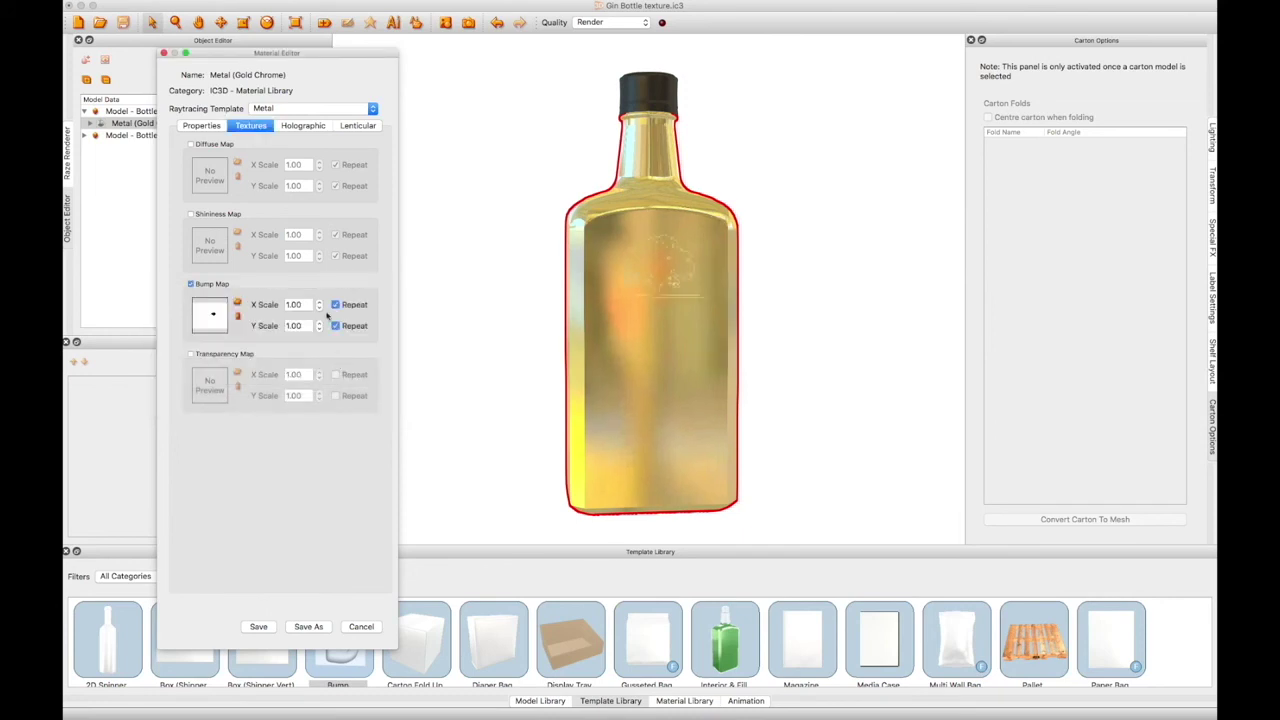
{"action": "left_click", "coordinate": [201, 125]}
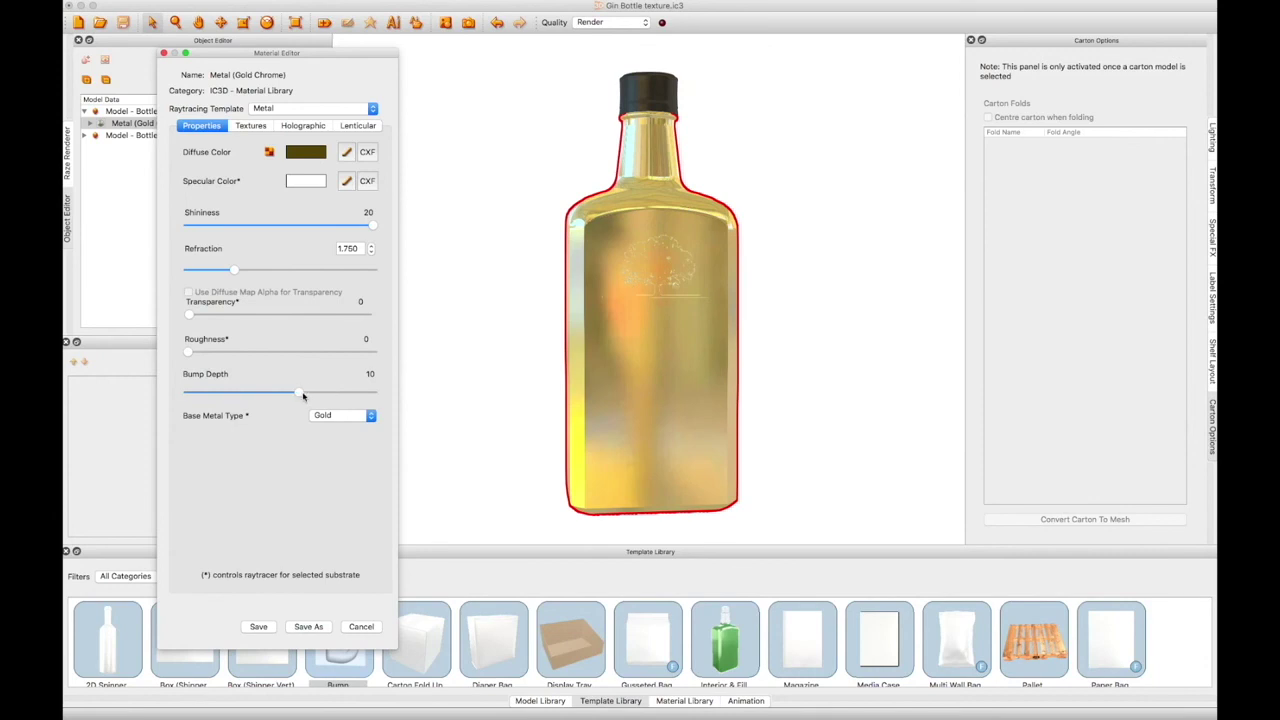
{"action": "left_click", "coordinate": [258, 627]}
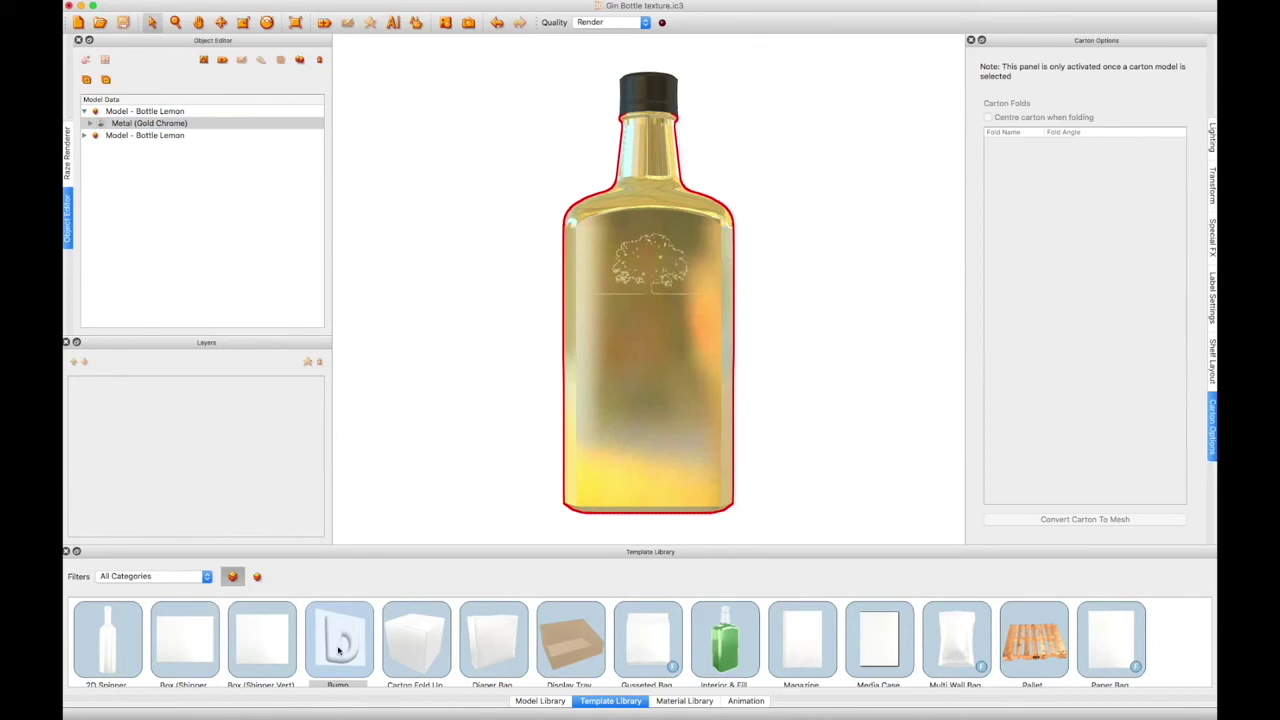
{"action": "mouse_move", "coordinate": [338, 650]}
{"action": "left_mouse_down"}
{"action": "mouse_move", "coordinate": [650, 412]}
{"action": "mouse_move", "coordinate": [651, 287]}
{"action": "left_mouse_up"}
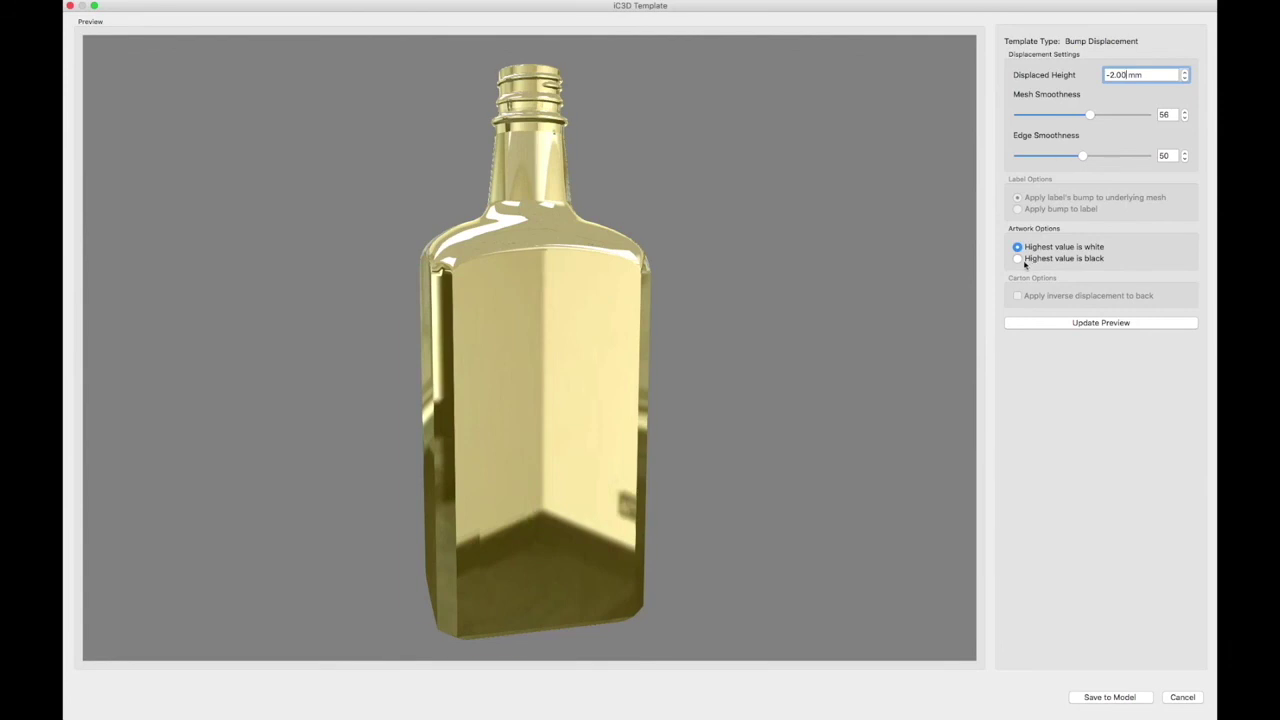
Set the bump displacement so the highest value is black and refresh the preview.
{"action": "left_click", "coordinate": [1018, 260]}
{"action": "left_click", "coordinate": [1057, 324]}
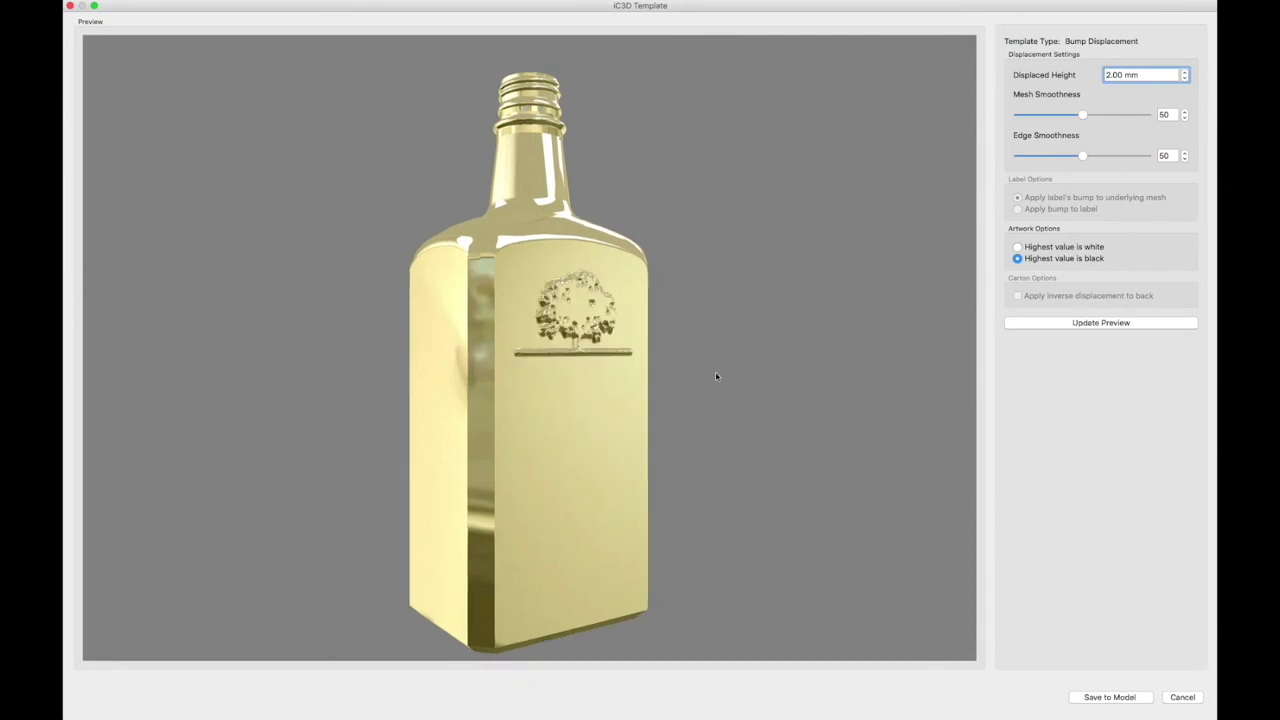
{"action": "left_click_drag", "start_coordinate": [715, 376], "coordinate": [600, 371]}
{"action": "scroll", "coordinate": [604, 370], "scroll_direction": "up", "scroll_amount": 3}
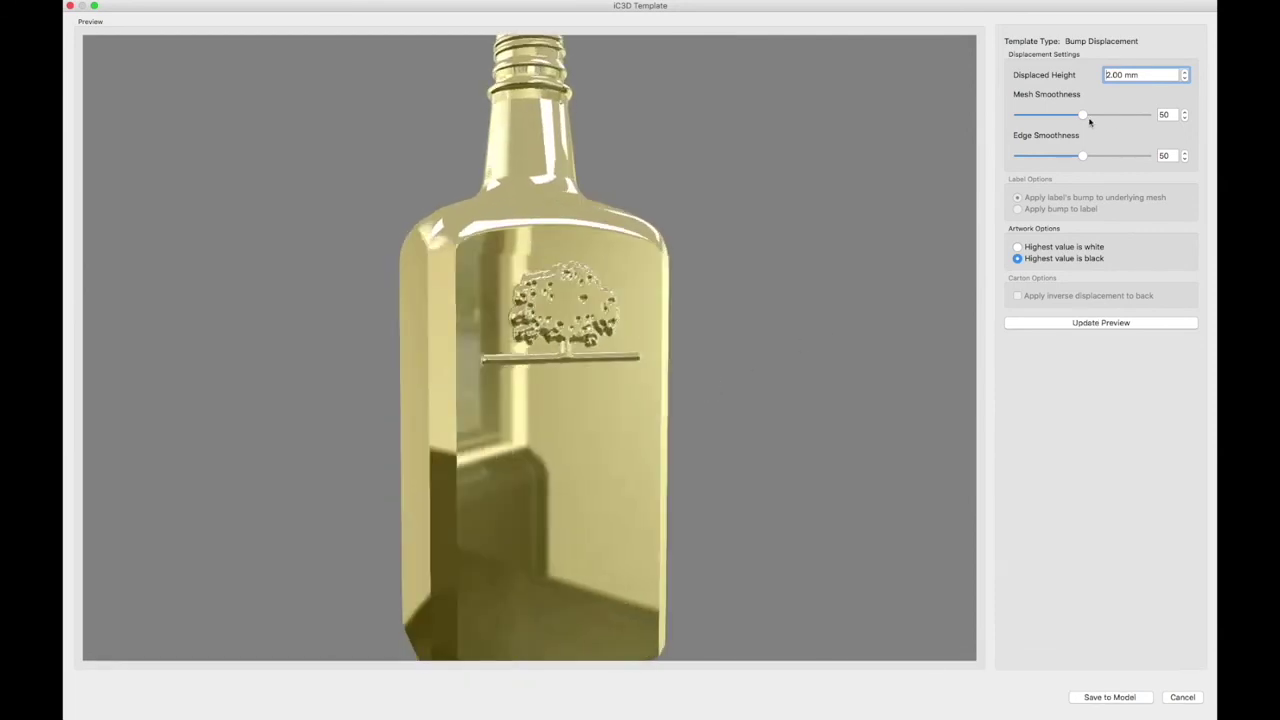
Set mesh smoothness 80, edge smoothness 10 and displaced height −2.00 mm, then refresh.
{"action": "left_click_drag", "start_coordinate": [1084, 115], "coordinate": [1121, 115]}
{"action": "left_click_drag", "start_coordinate": [1082, 156], "coordinate": [1032, 156]}
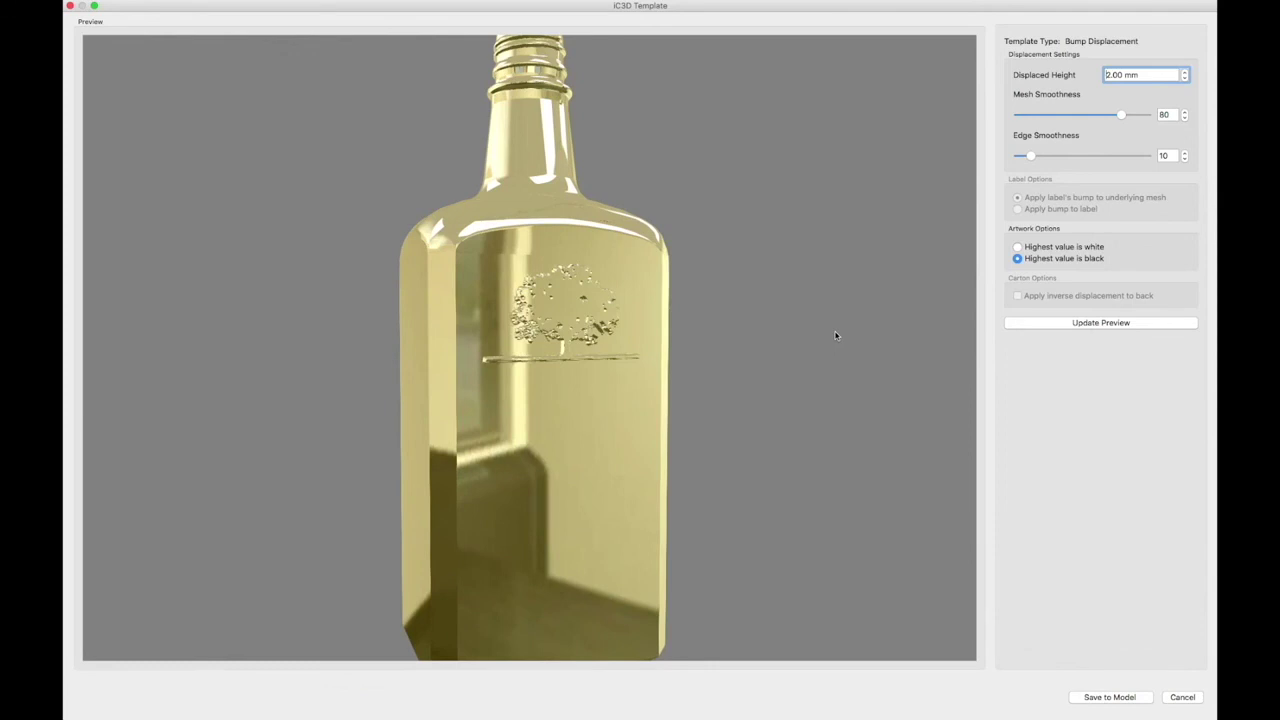
{"action": "left_click_drag", "start_coordinate": [836, 335], "coordinate": [814, 351]}
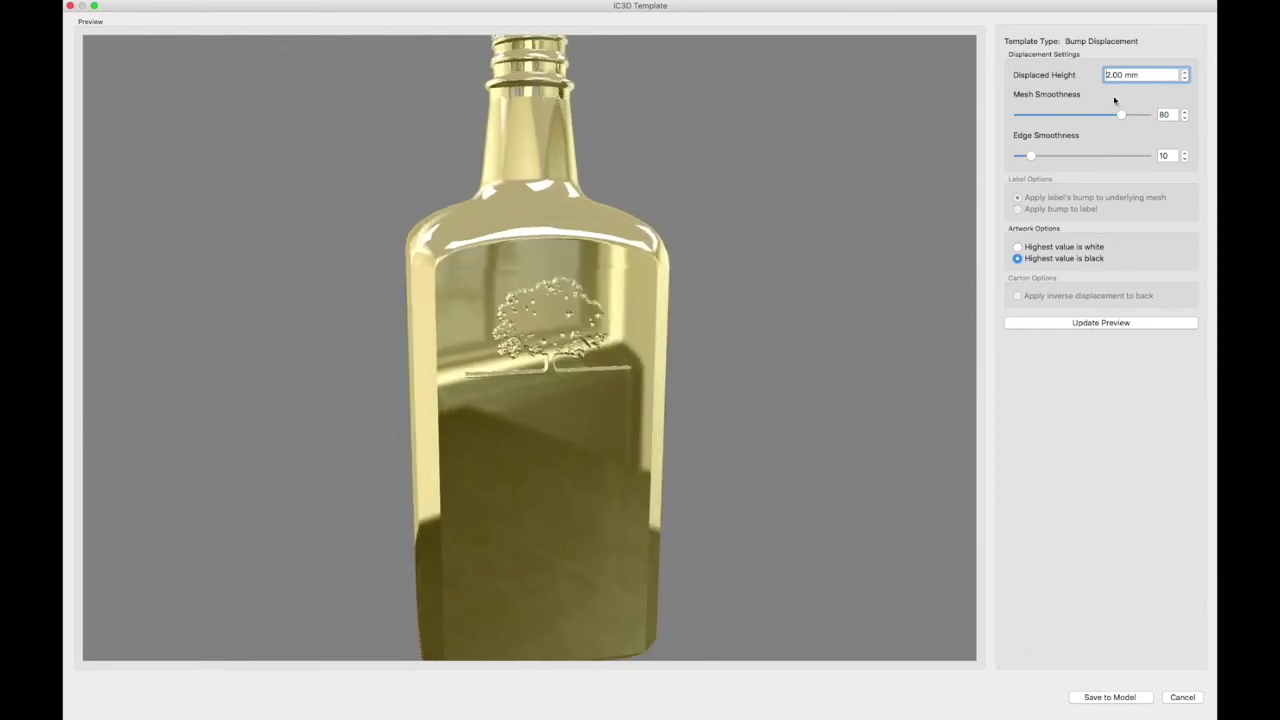
{"action": "left_click", "coordinate": [1106, 75]}
{"action": "type", "text": "-"}
{"action": "left_click", "coordinate": [1101, 322]}
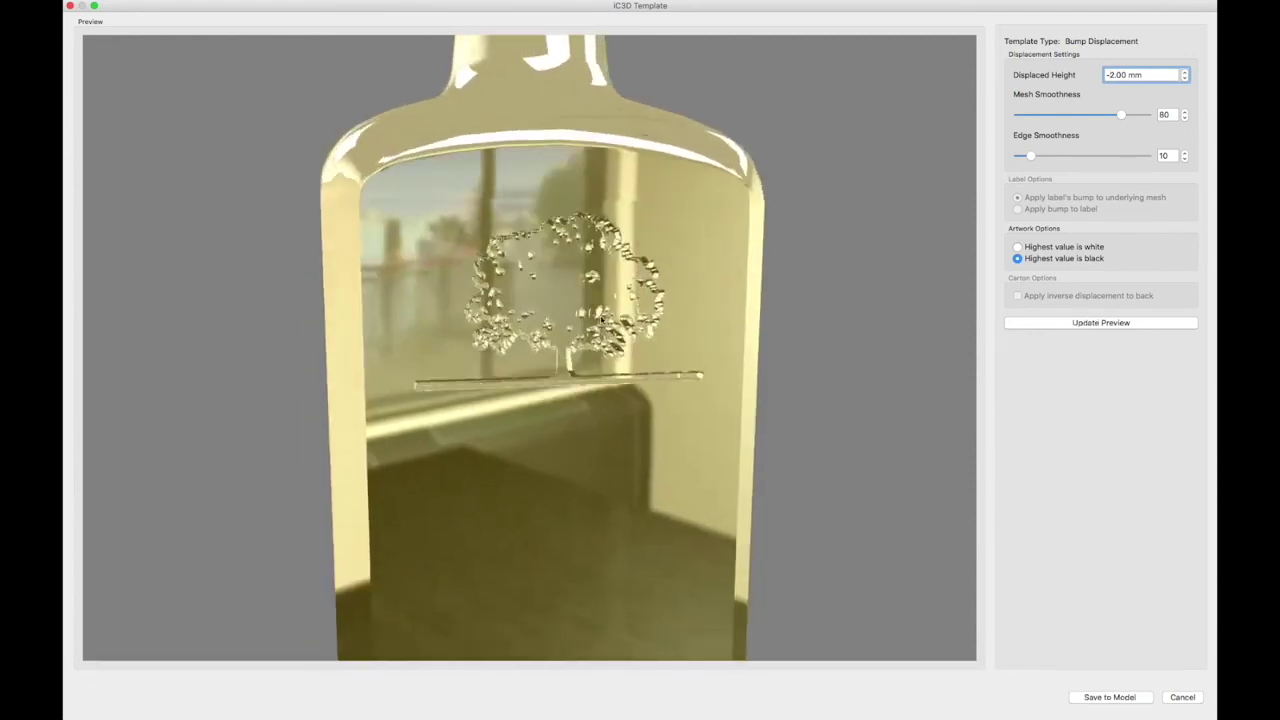
Save the tree bump displacement to the gold bottle model and zoom in to inspect it.
{"action": "left_click", "coordinate": [1101, 698]}
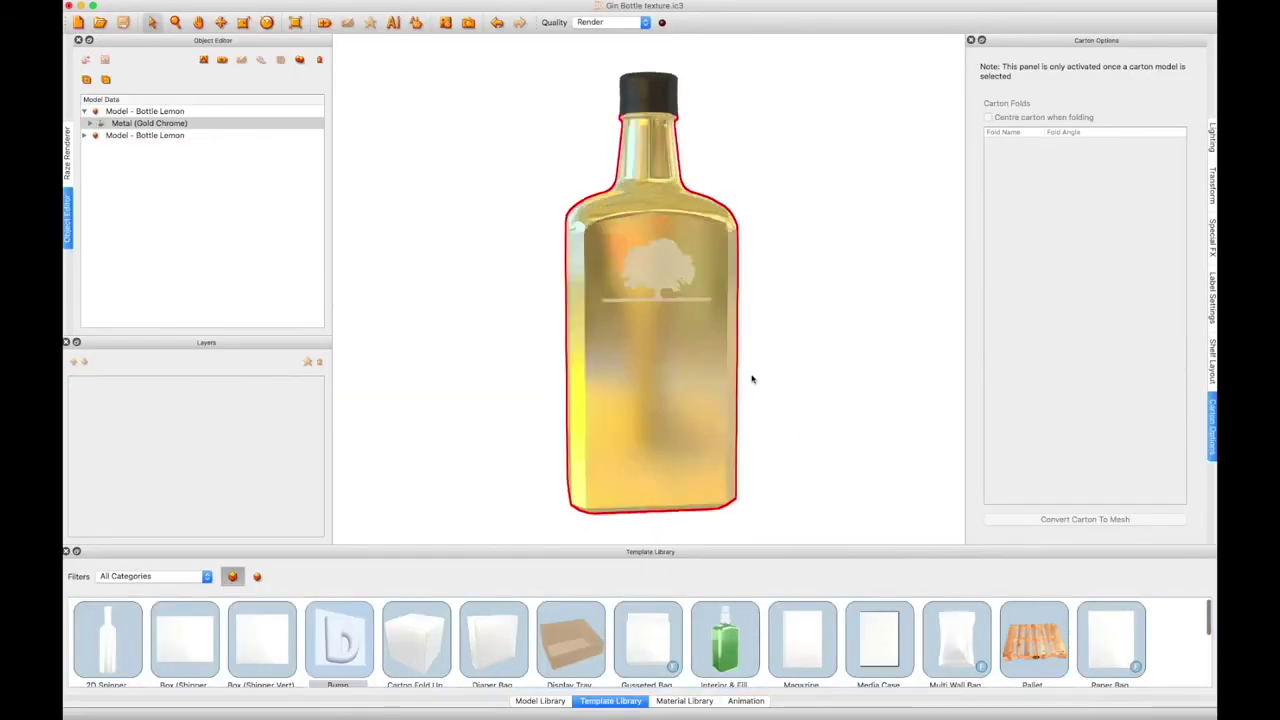
{"action": "scroll", "coordinate": [757, 379], "scroll_direction": "up", "scroll_amount": 3}
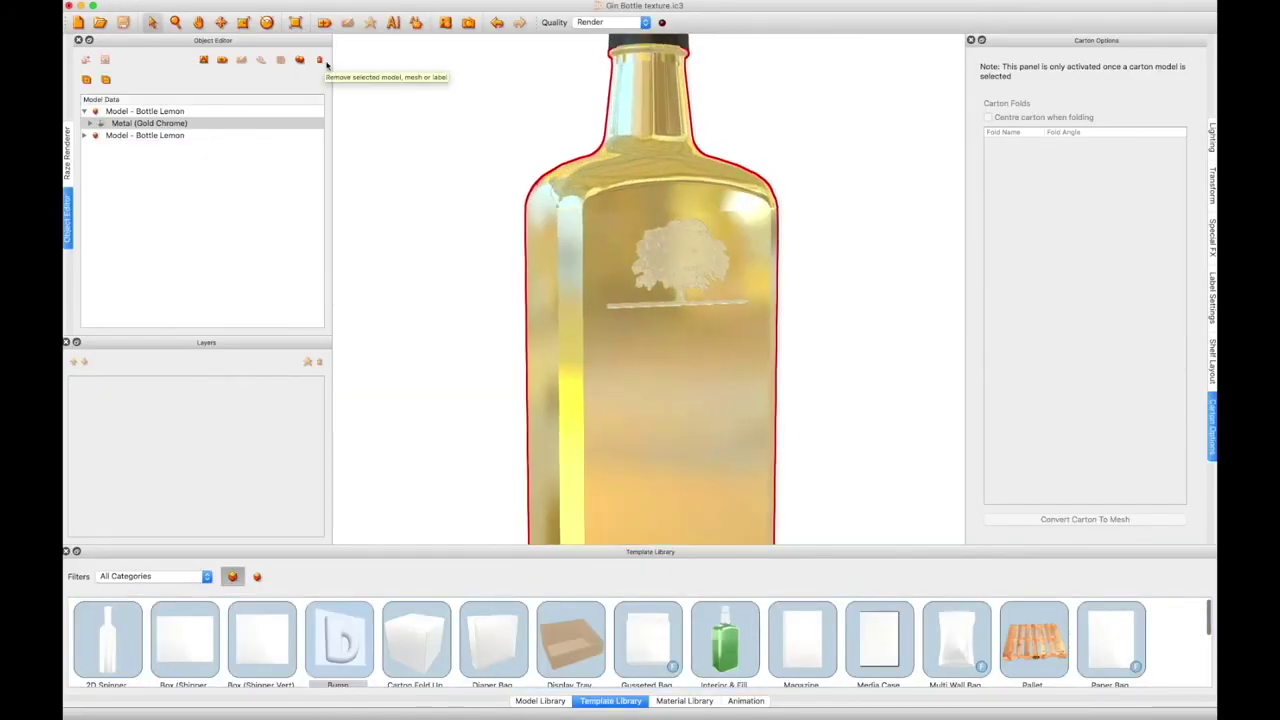